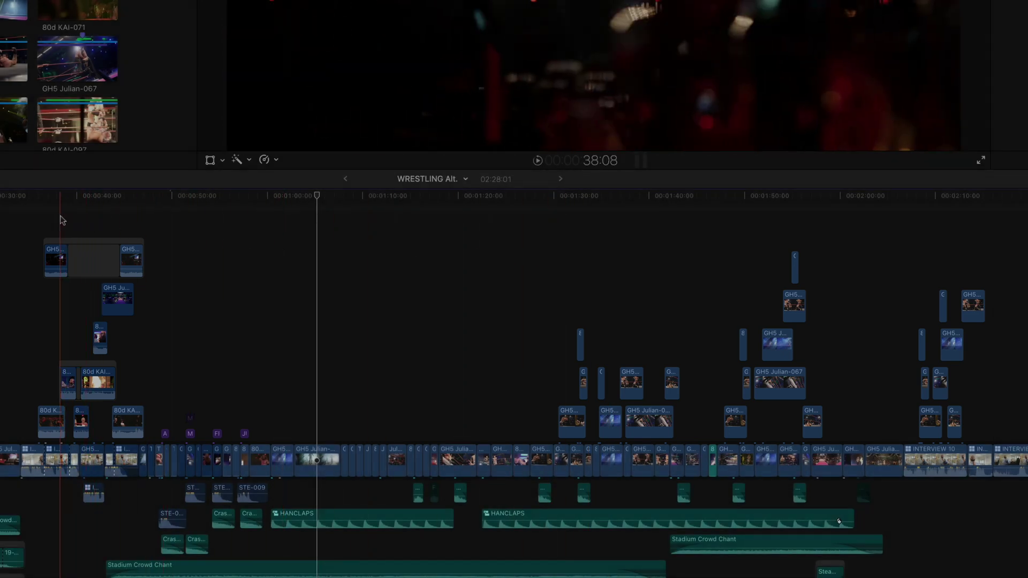
Zoom the timeline in twice on the stacked connected clips.
key(super+equal)
key(super+equal)
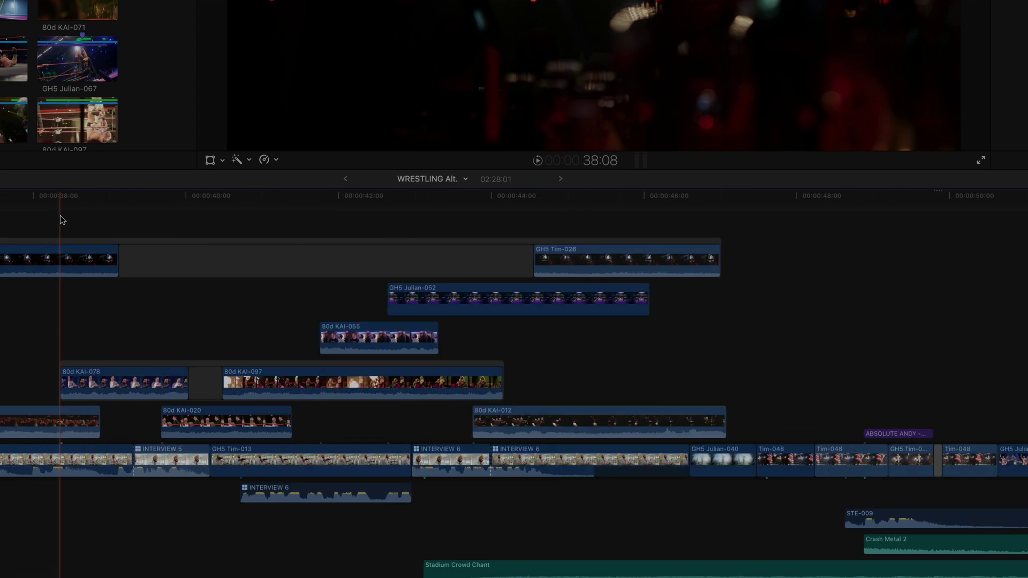
key(super+equal)
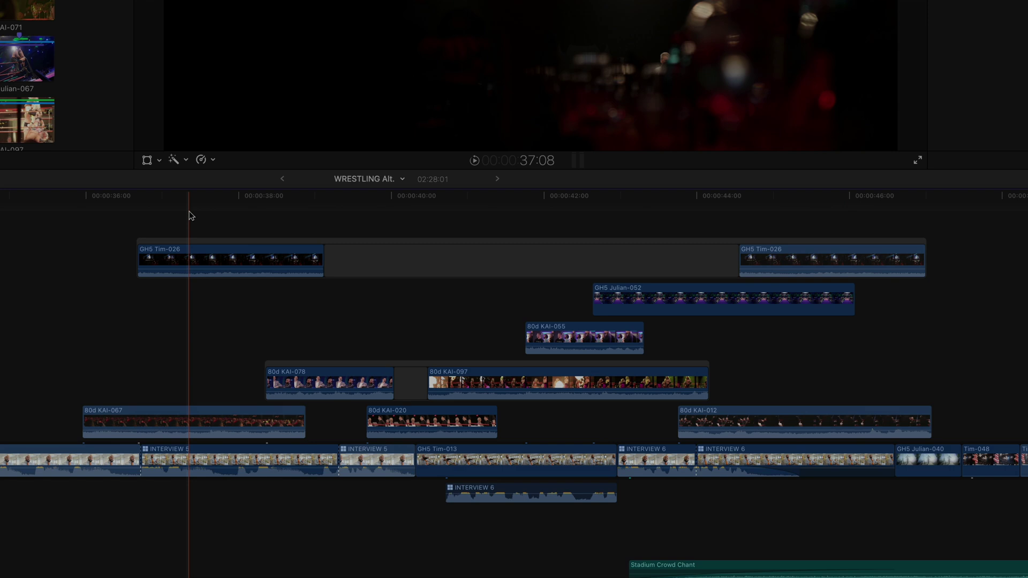
scroll(190, 215, right, 3)
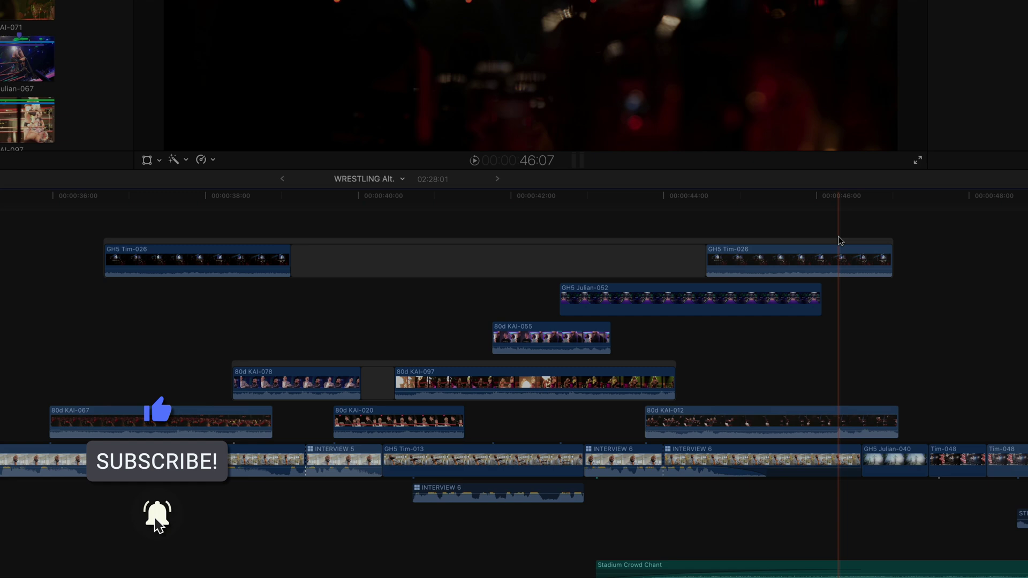
scroll(838, 240, right, 5)
scroll(839, 241, right, 5)
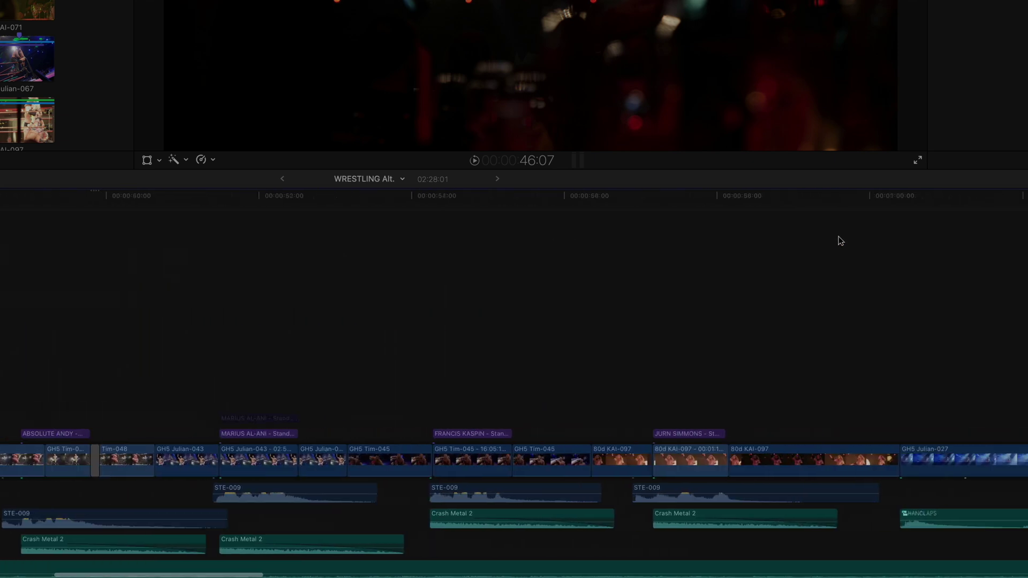
scroll(839, 241, right, 5)
scroll(839, 241, right, 5)
scroll(839, 240, right, 1)
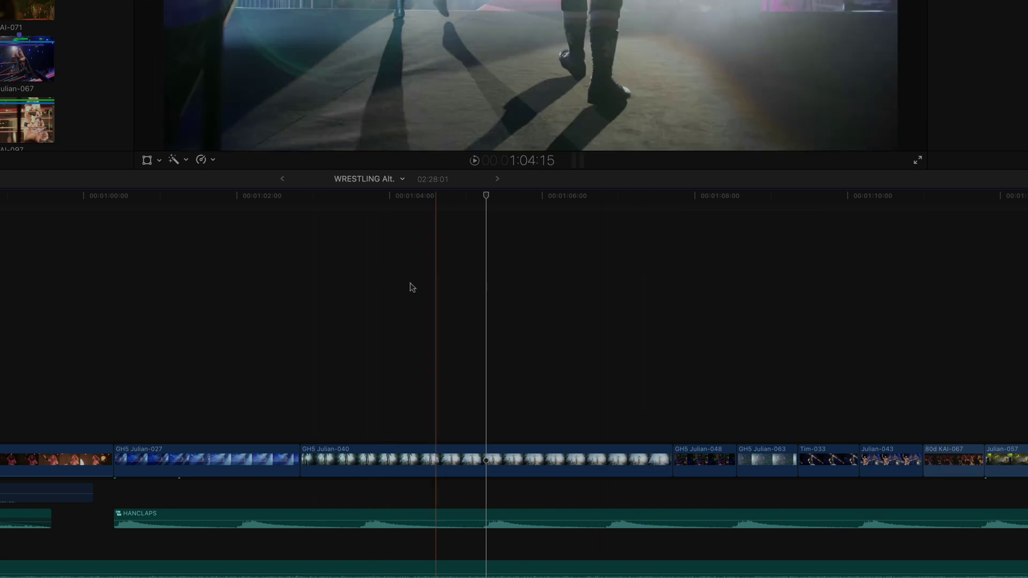
Place the playhead near one minute and connect Tim-078, GH5 Julian-067 and Tim-087 above the storyline.
click(375, 283)
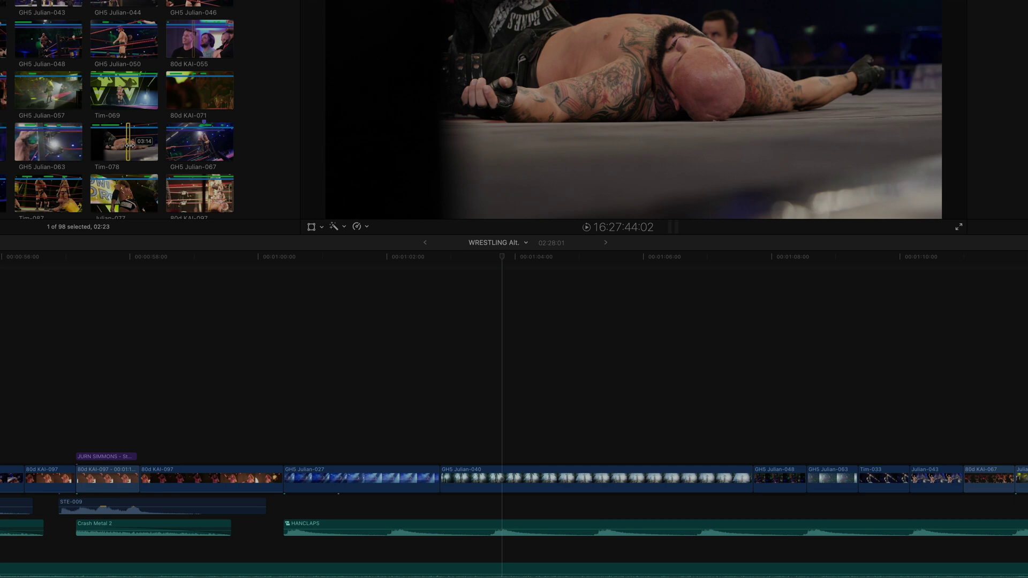
click(129, 143)
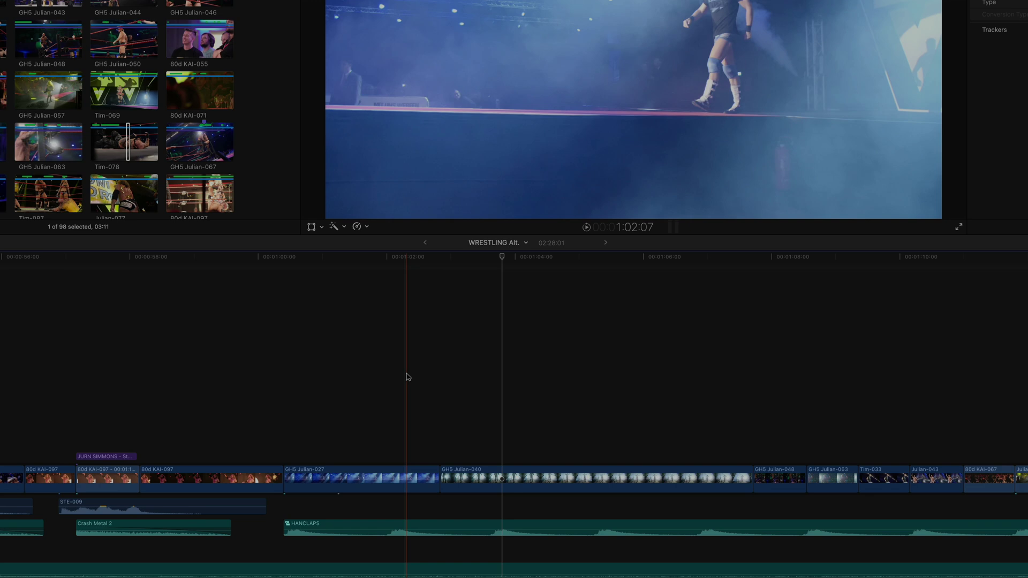
key(q)
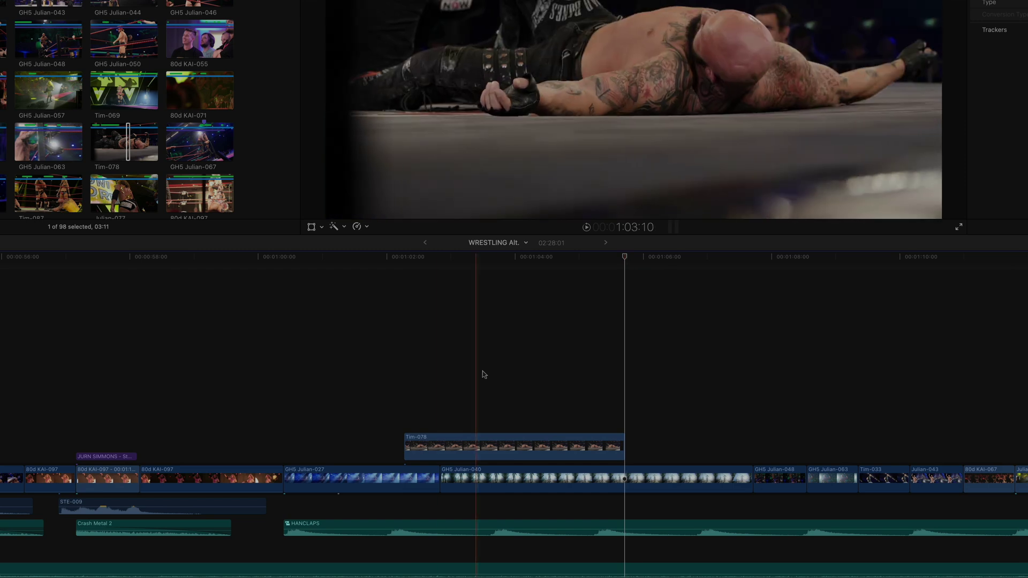
key(q)
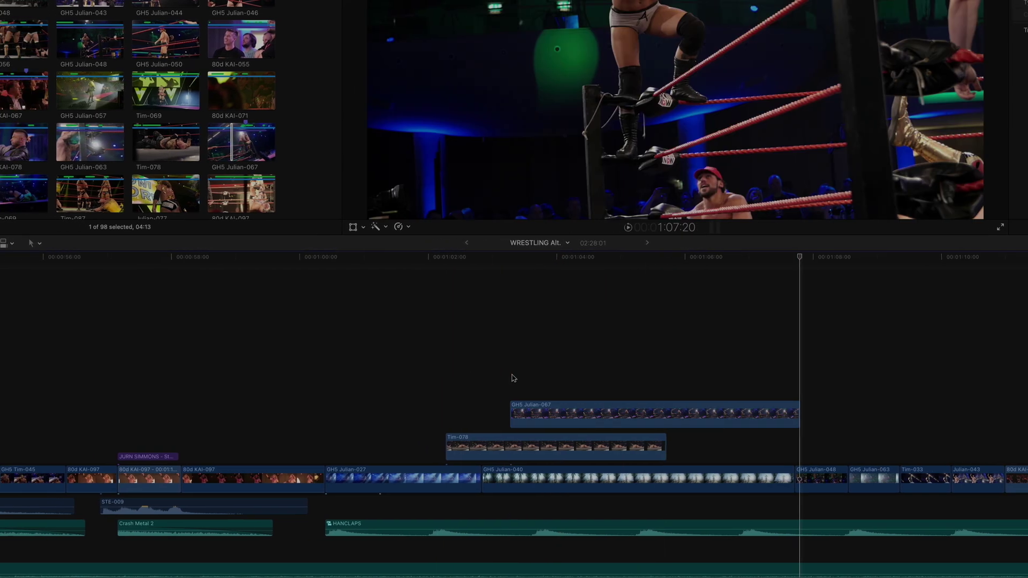
key(q)
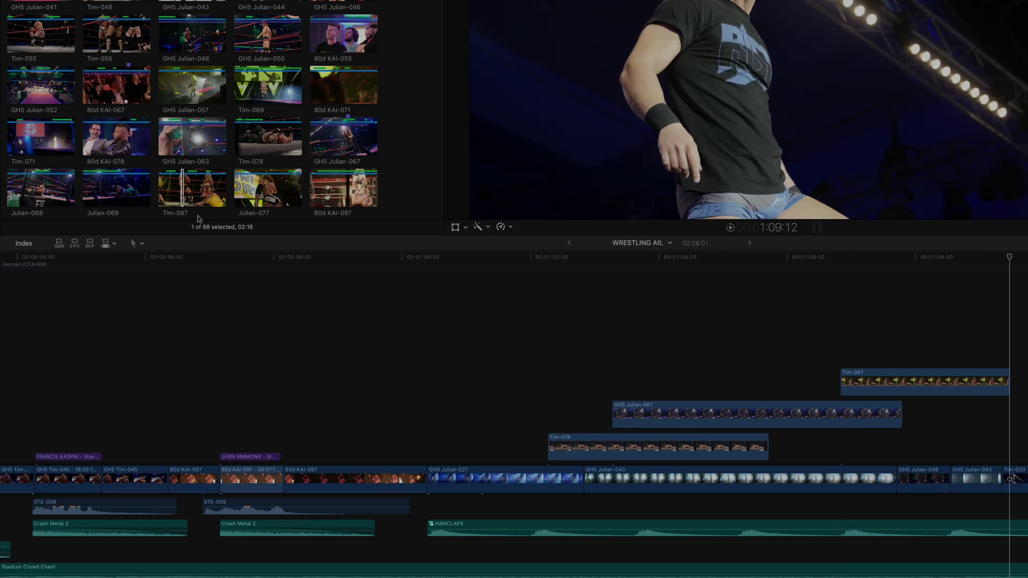
scroll(43, 150, up, 1)
Connect Tim-071 and GH5 Julian-044 as further stacked B-roll above the storyline.
click(42, 150)
key(q)
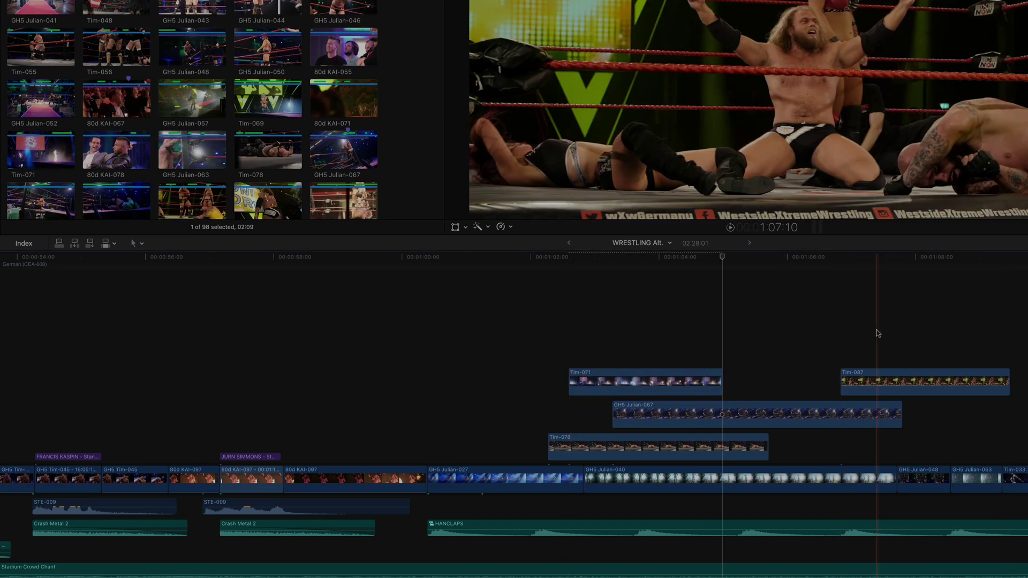
key(q)
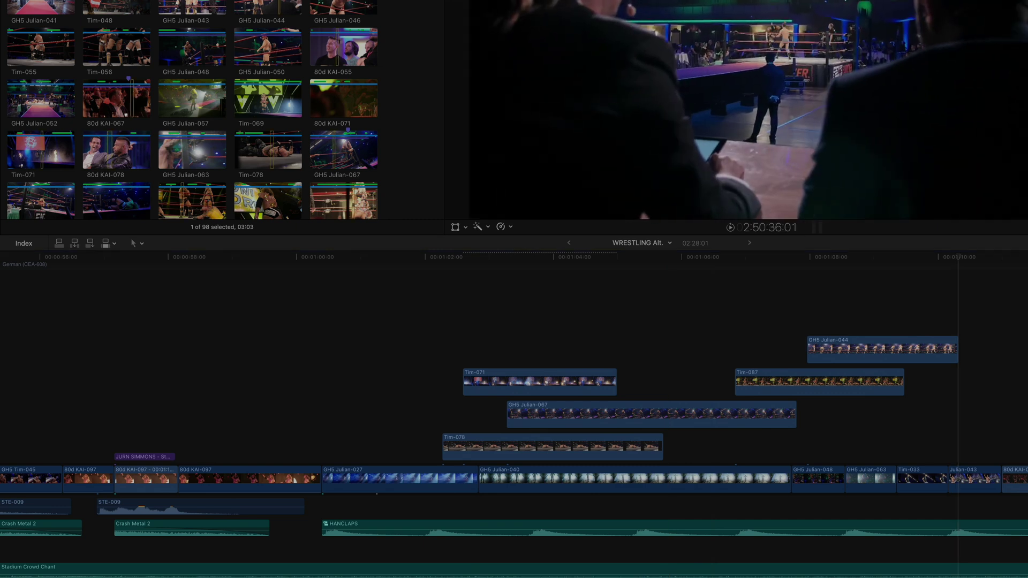
Connect GH5 Julian-037 and move it into the lowest lane after Tim-078.
key(q)
drag(753, 308, 718, 443)
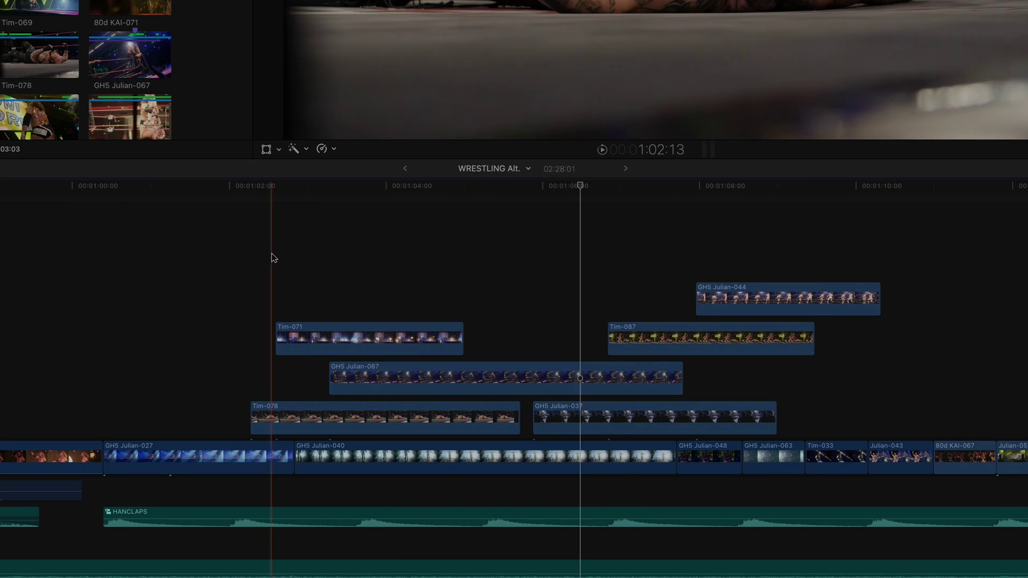
click(621, 423)
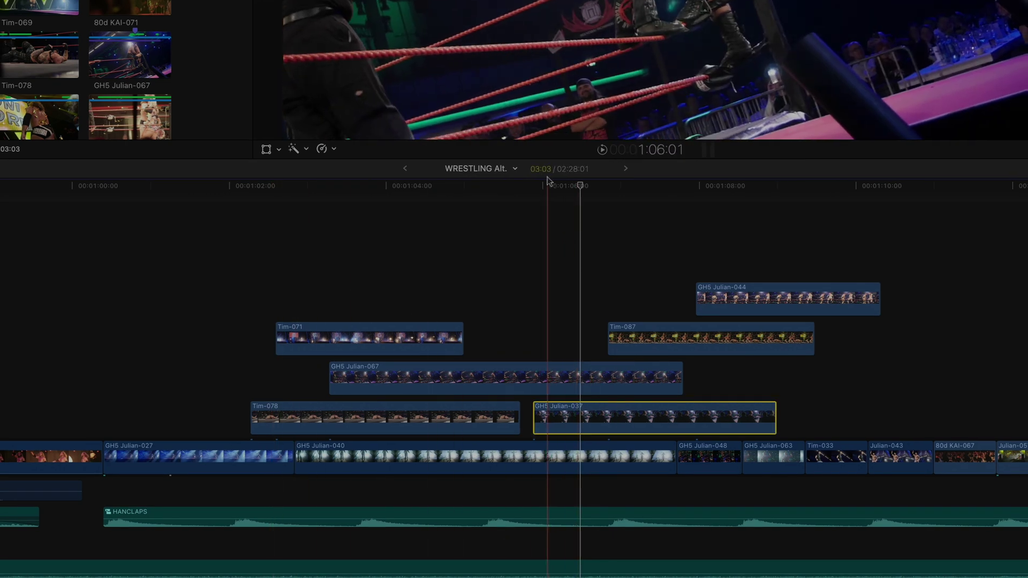
drag(615, 425, 824, 424)
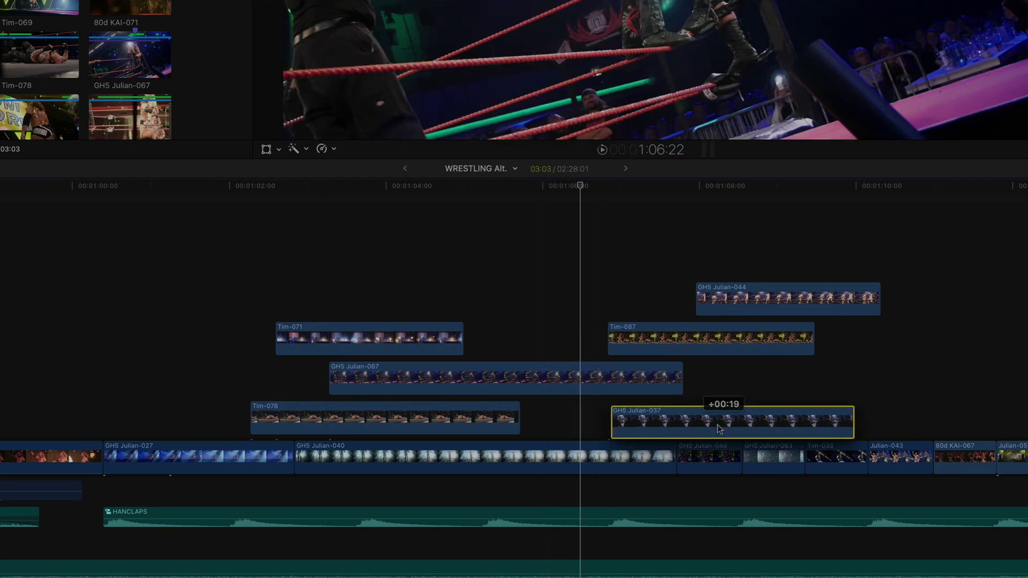
scroll(825, 424, right, 3)
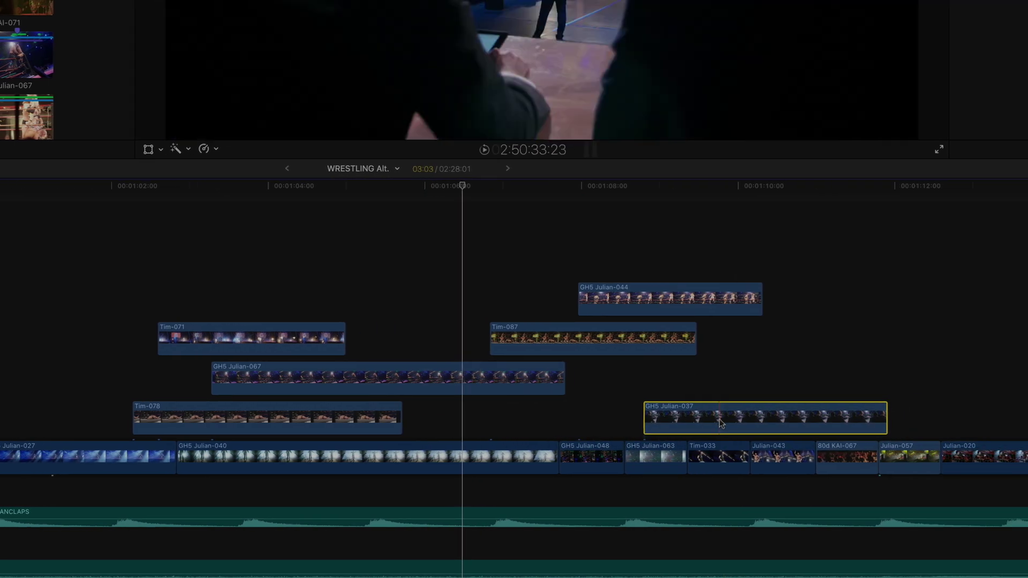
scroll(717, 423, down, 2)
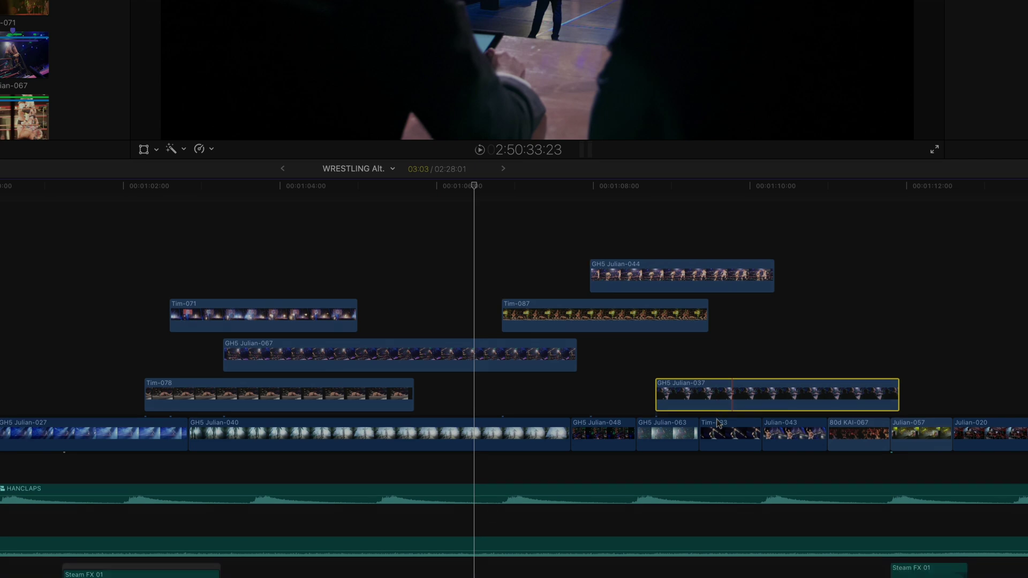
scroll(718, 423, down, 1)
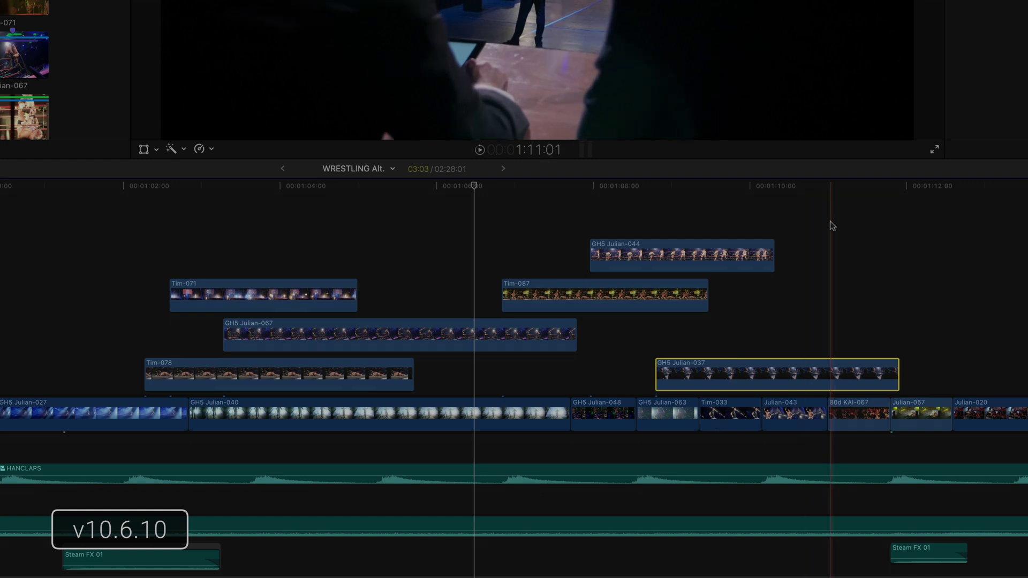
Turn all the stacked connected clips into a new compound clip named Compound.
drag(830, 222, 230, 377)
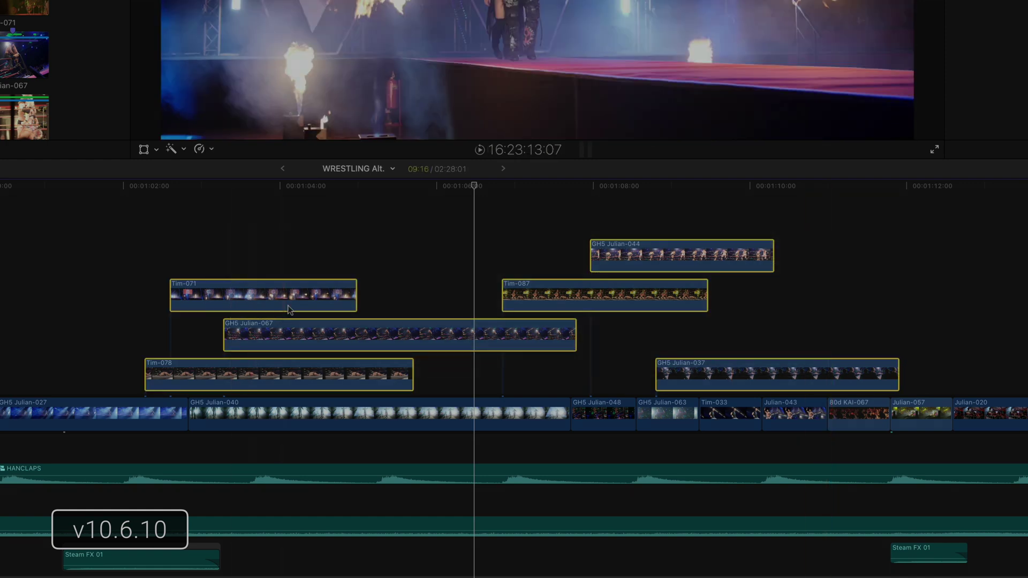
right_click(302, 300)
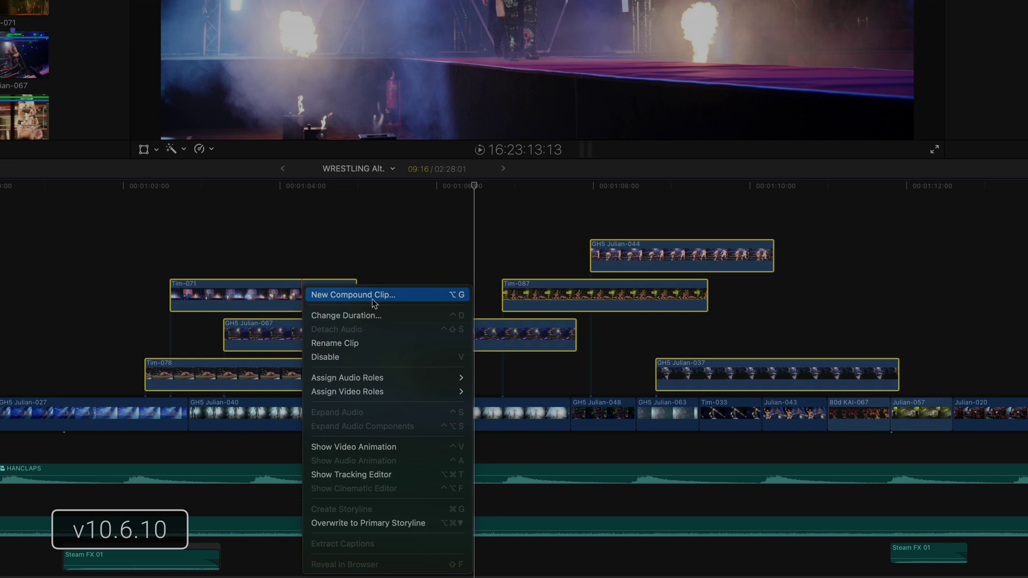
click(406, 300)
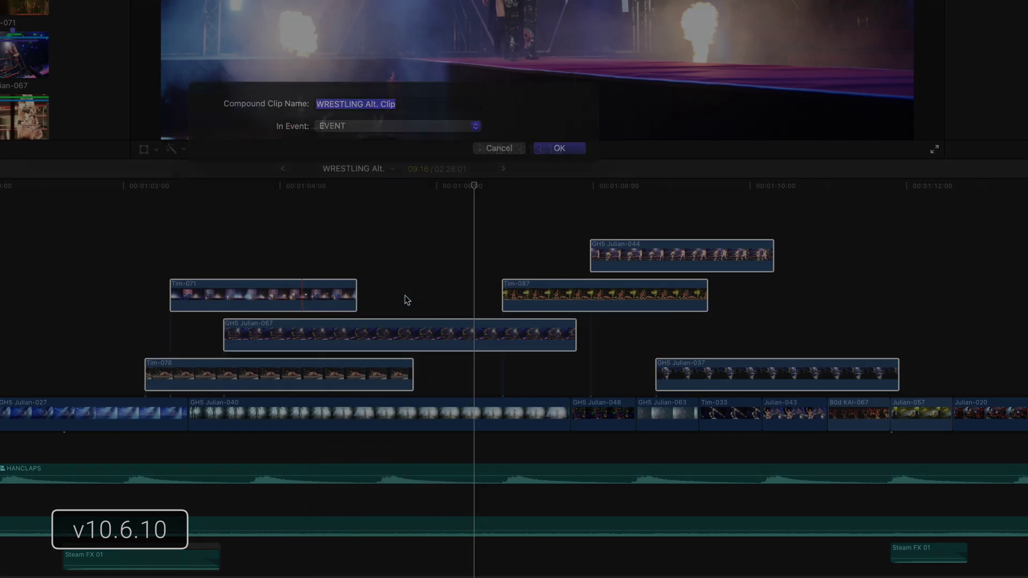
text(Compound)
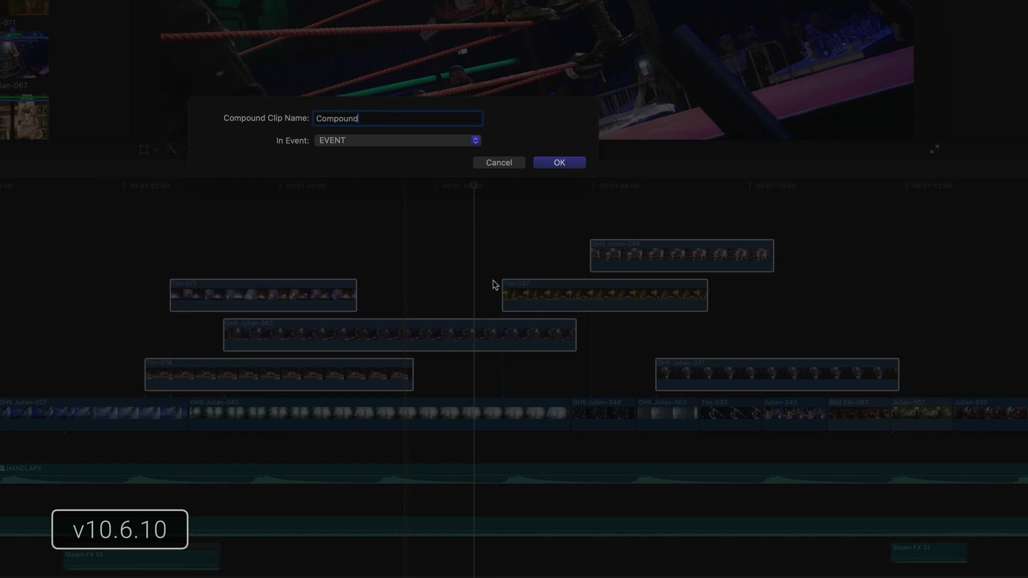
click(559, 163)
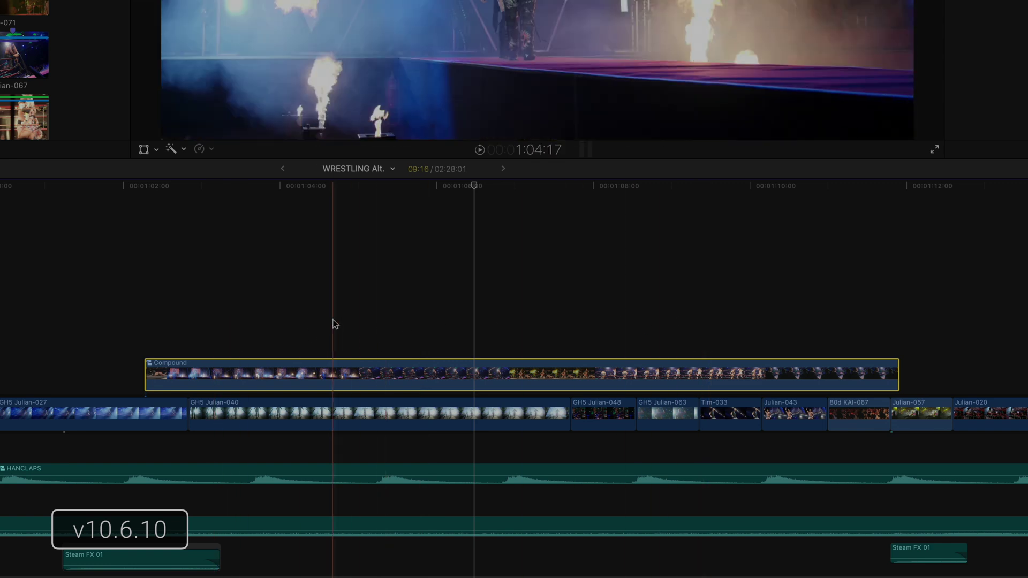
Inside the compound, trim the ends of Tim-087, GH5 Julian-044 and Tim-071, then return to WRESTLING Alt.
double_click(380, 370)
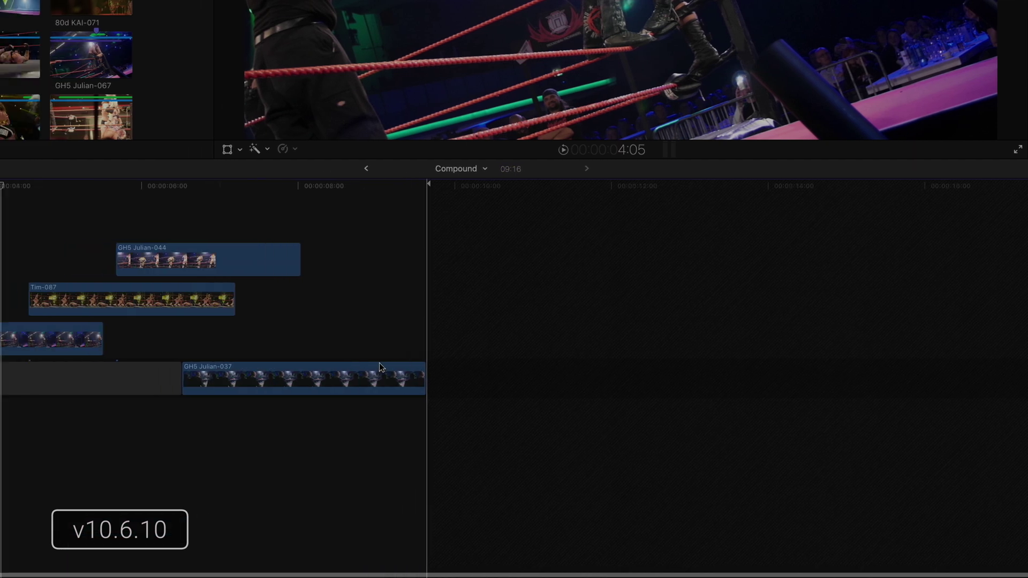
mouse_move(561, 301)
mouse_down()
mouse_move(533, 301)
mouse_move(544, 300)
mouse_up()
mouse_move(630, 262)
mouse_down()
mouse_move(672, 261)
mouse_move(647, 261)
mouse_up()
drag(212, 300, 171, 299)
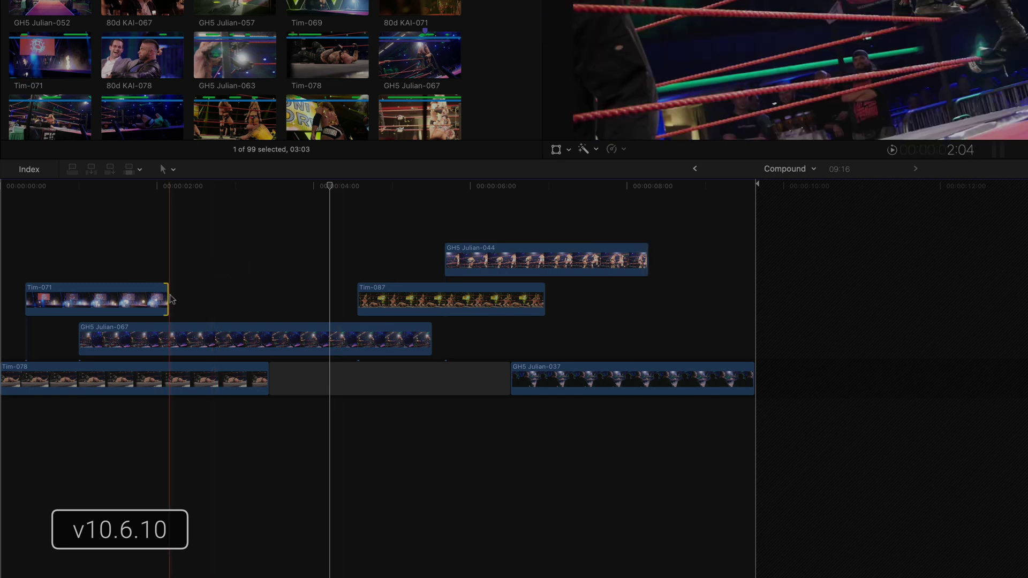
click(695, 169)
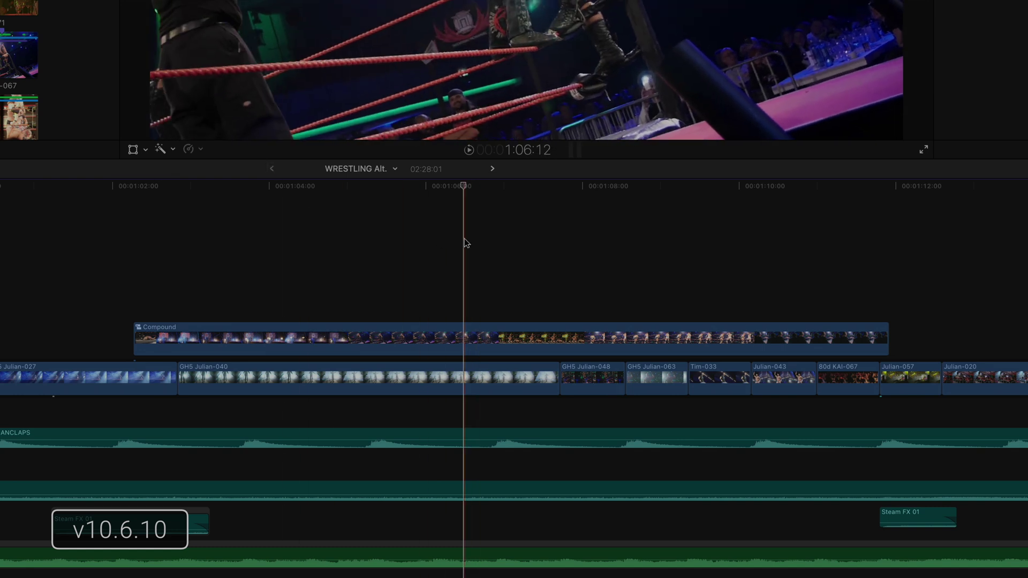
Undo the compound clip and overwrite the four upper connected clips into the primary storyline.
key(super+z)
key(super+z)
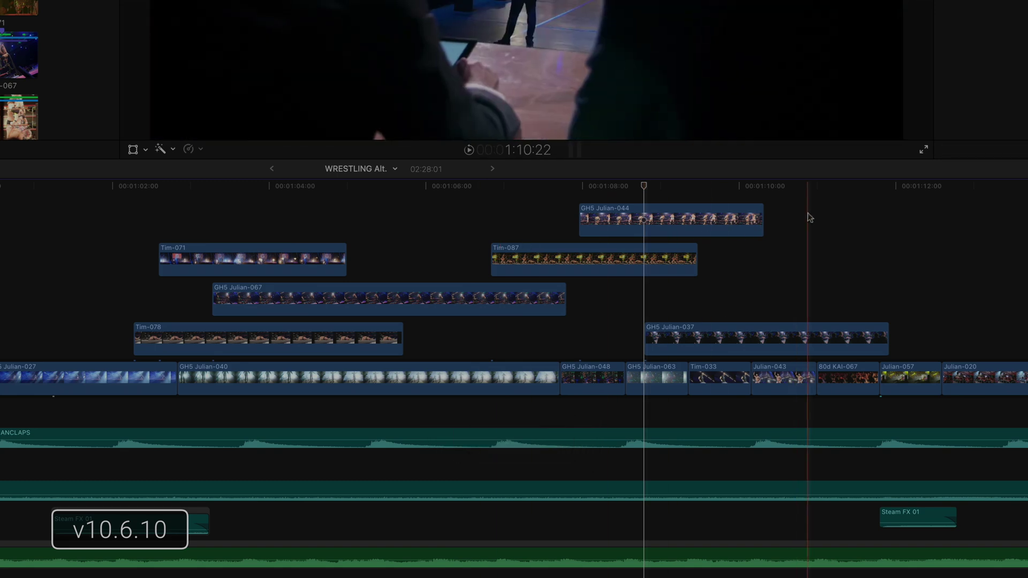
mouse_move(807, 213)
mouse_down()
mouse_move(276, 294)
mouse_move(215, 341)
mouse_up()
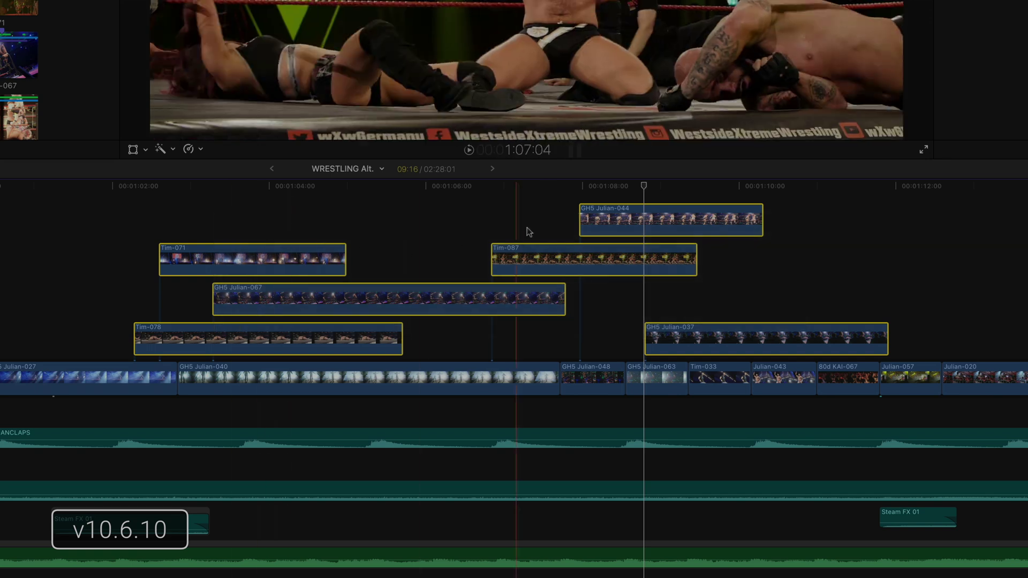
right_click(588, 216)
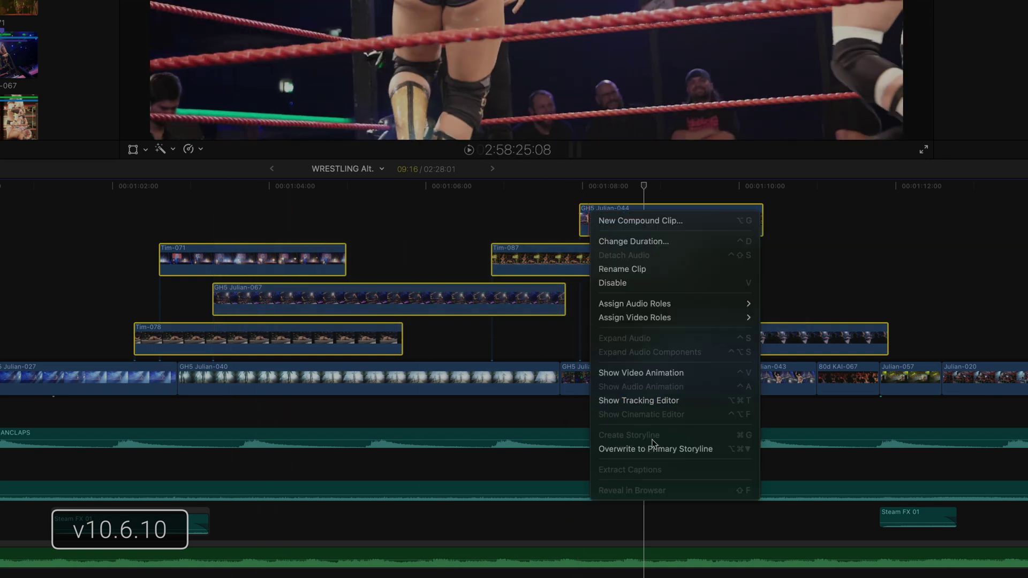
click(753, 449)
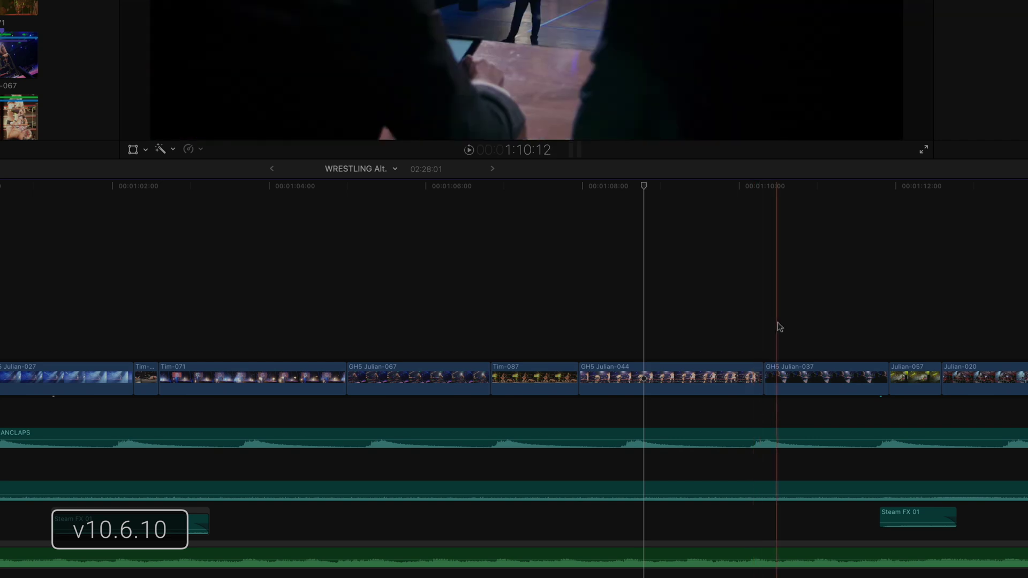
Select the clips from Tim-071 to GH5 Julian-037, then clear the selection.
drag(778, 322, 217, 372)
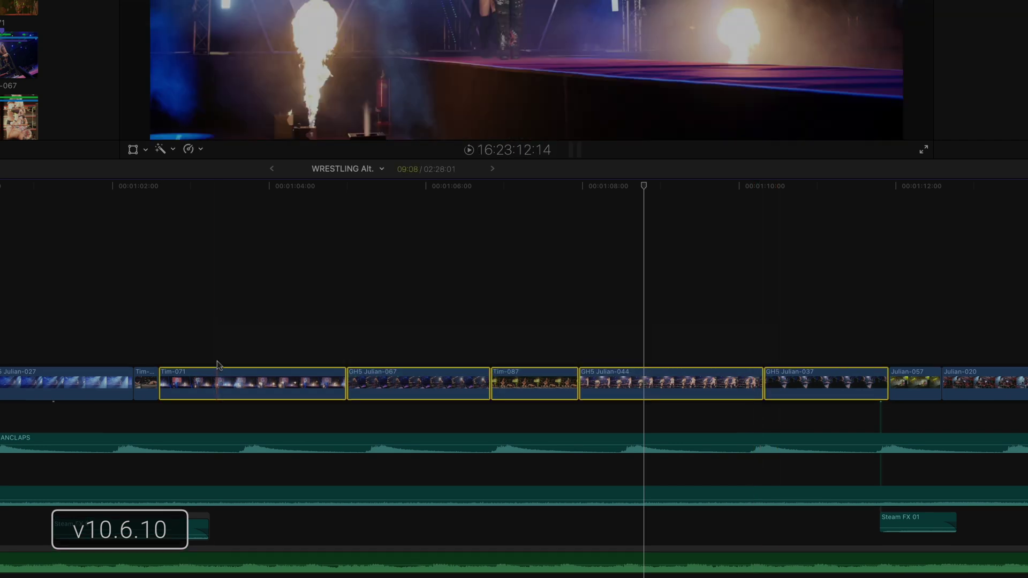
click(232, 337)
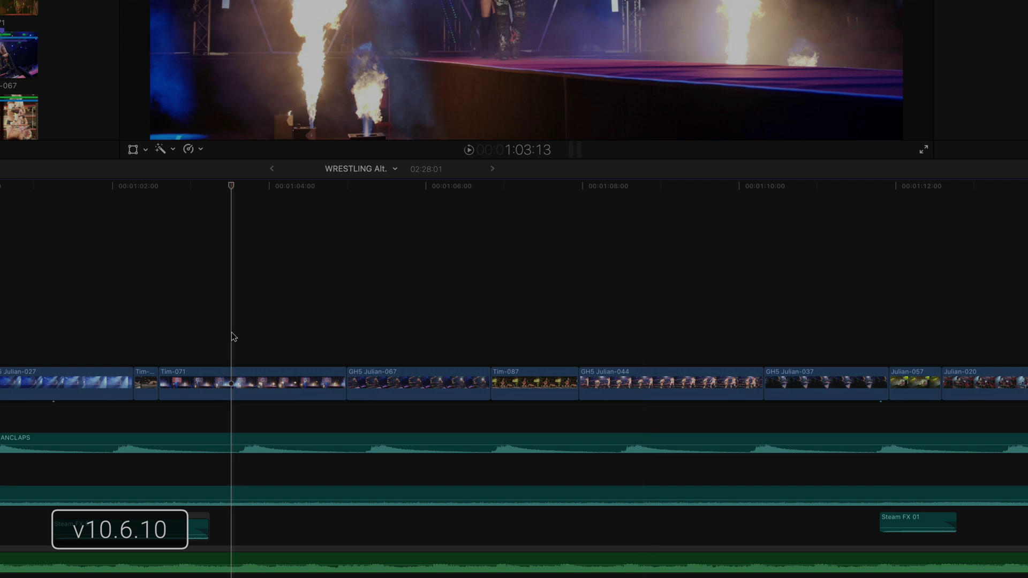
scroll(231, 336, down, 2)
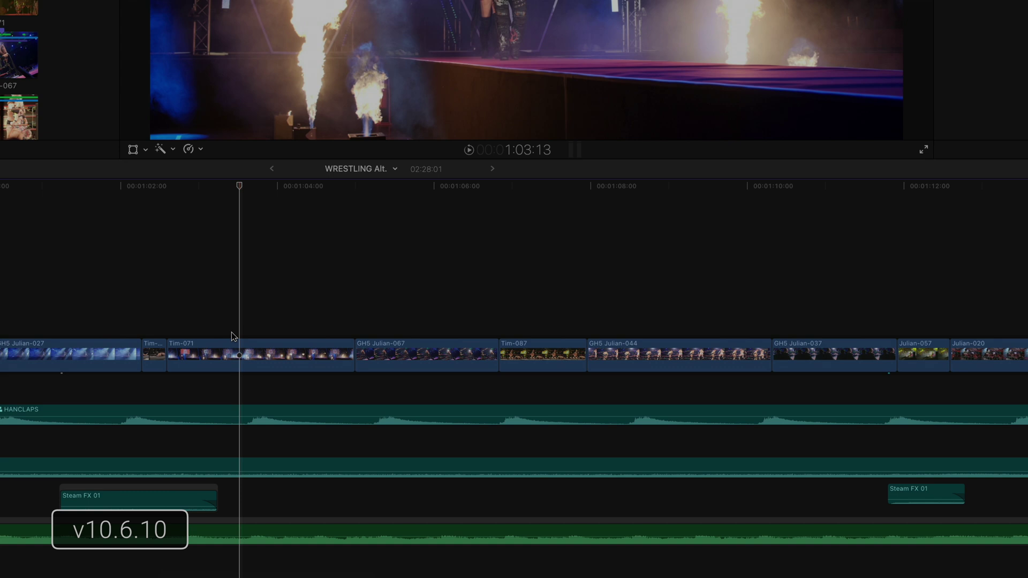
Undo the overwrite, trim Tim-071, Tim-078 and Tim-087 to remove overlaps, and select the upper-lane clips.
key(super+z)
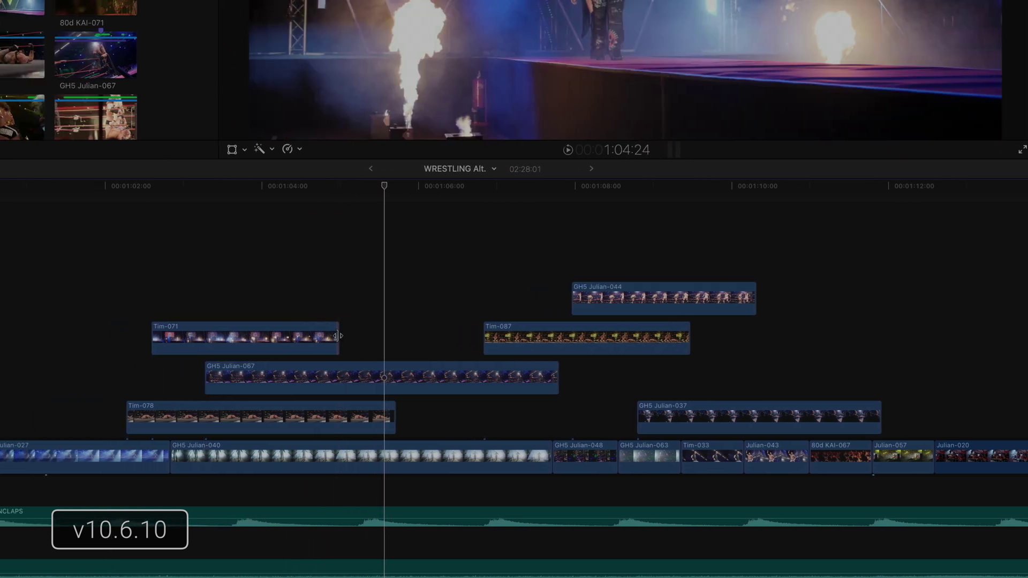
drag(276, 338, 223, 345)
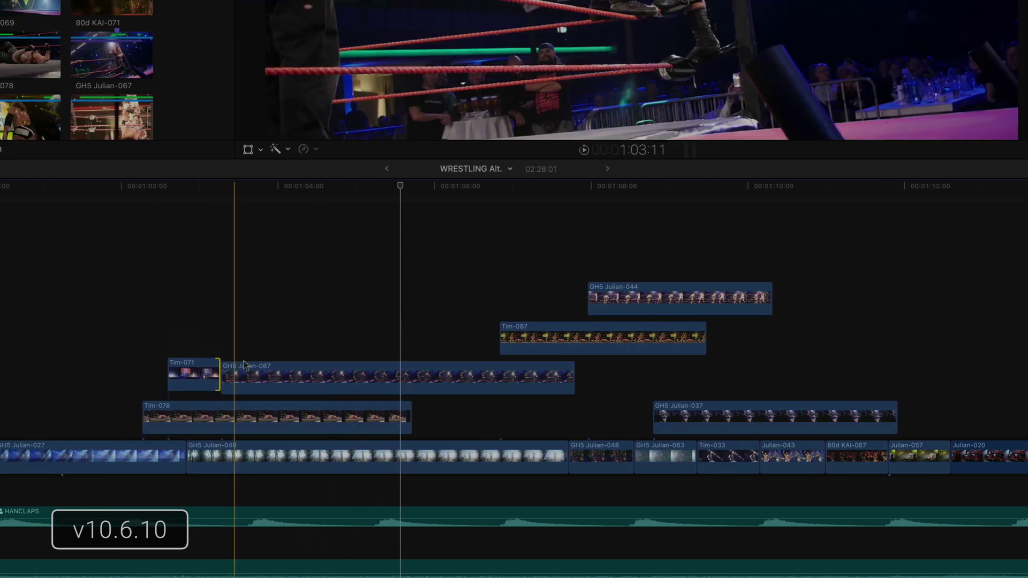
drag(411, 416, 165, 416)
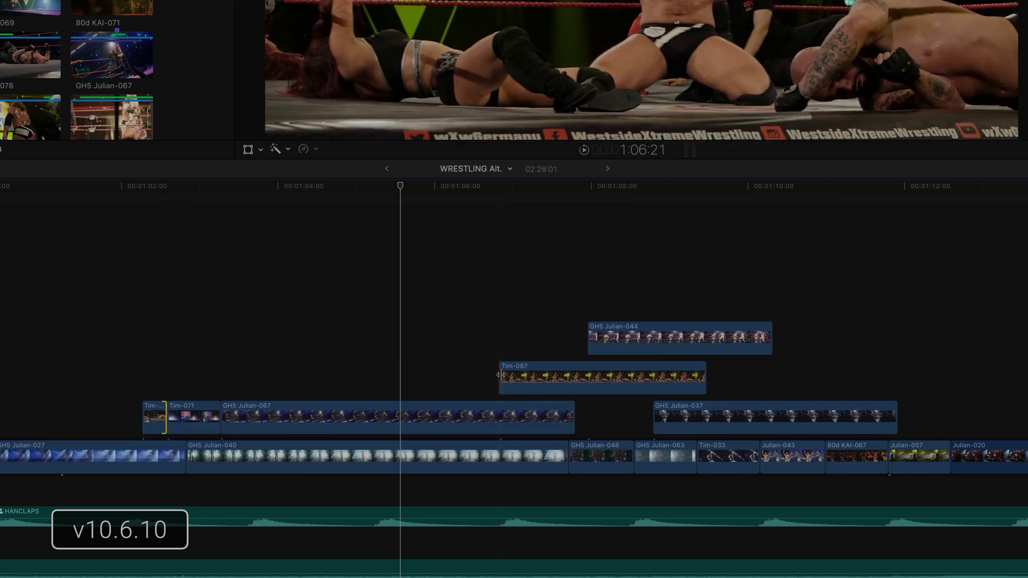
drag(499, 375, 575, 375)
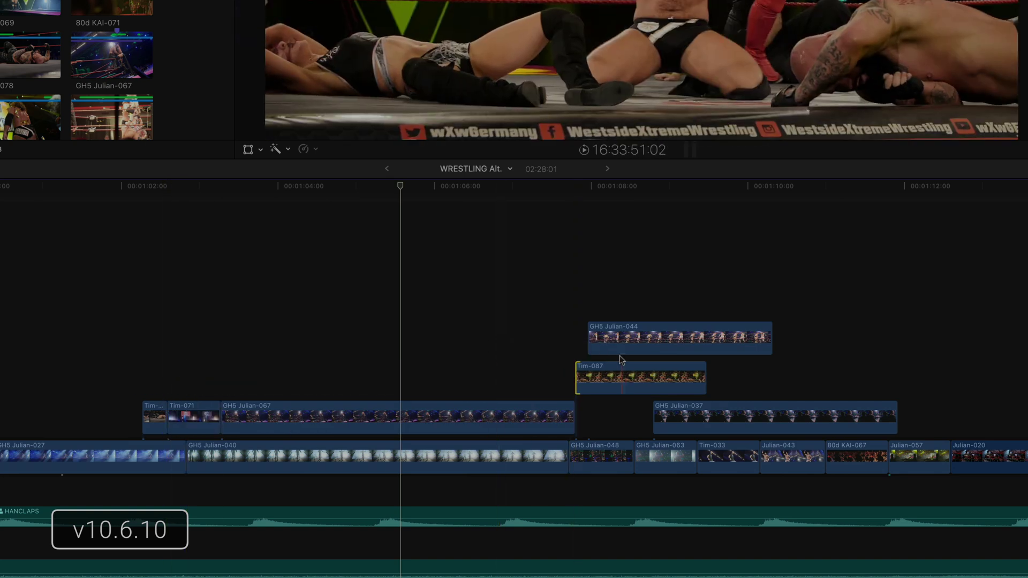
mouse_move(705, 383)
mouse_down()
mouse_move(651, 382)
mouse_move(858, 376)
mouse_up()
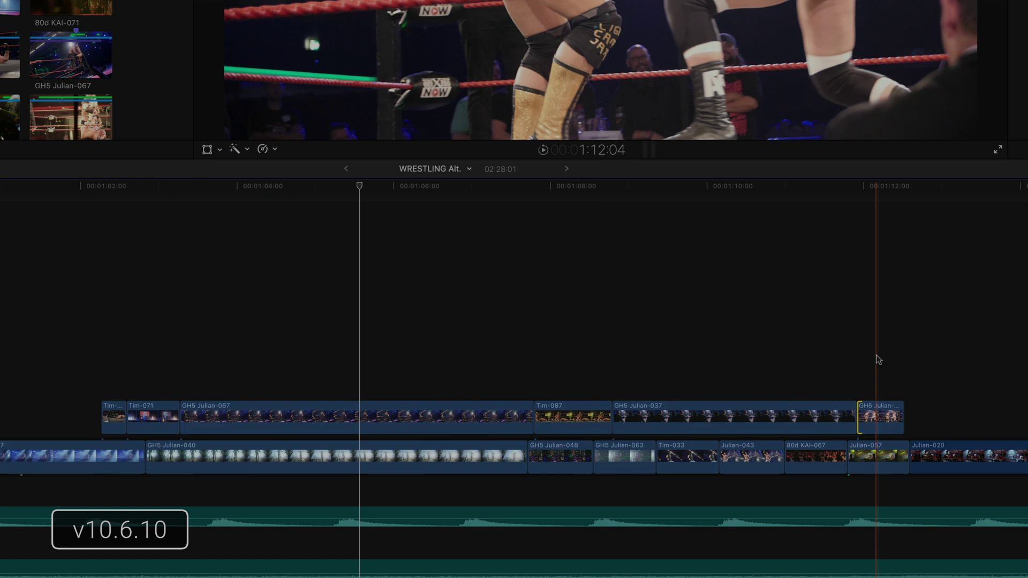
drag(877, 355, 121, 424)
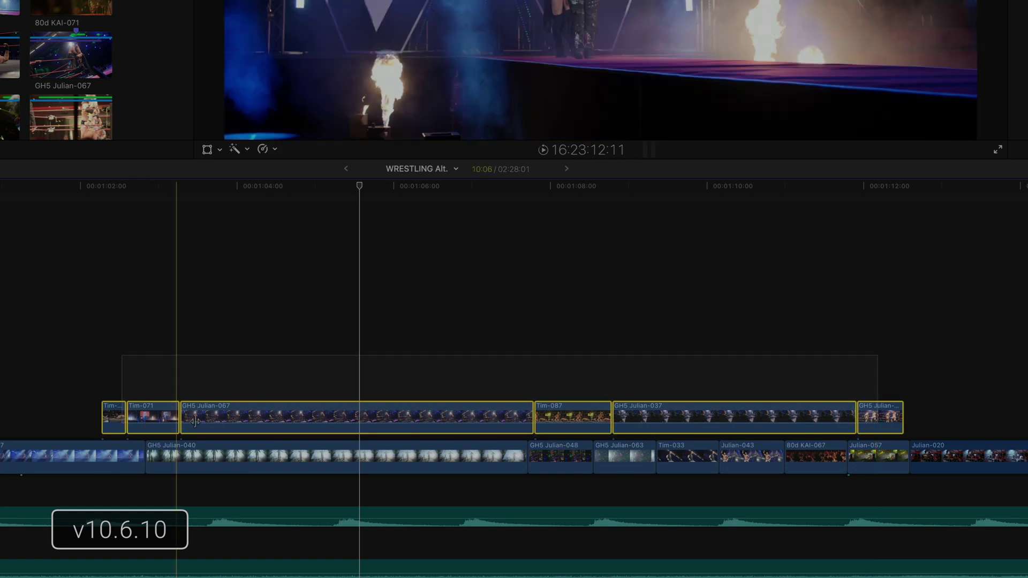
Create a connected storyline from the selected clips and adjust an edit point inside it.
right_click(281, 413)
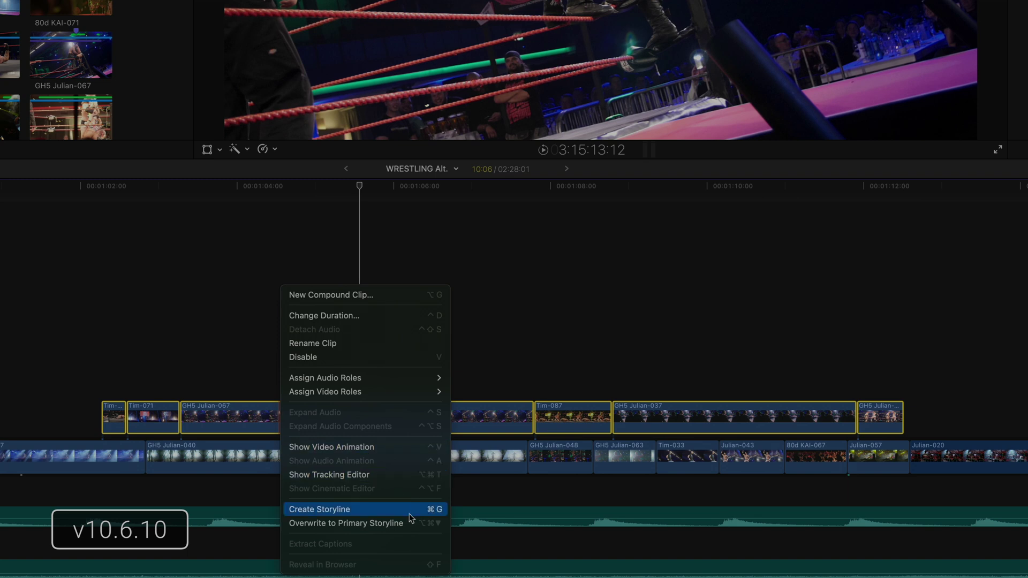
click(445, 510)
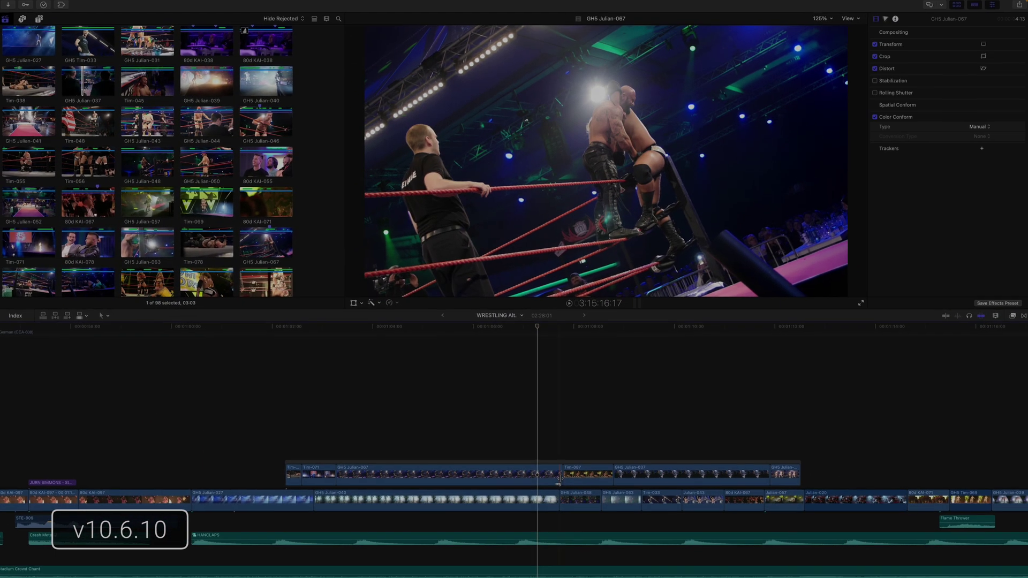
drag(559, 475, 534, 466)
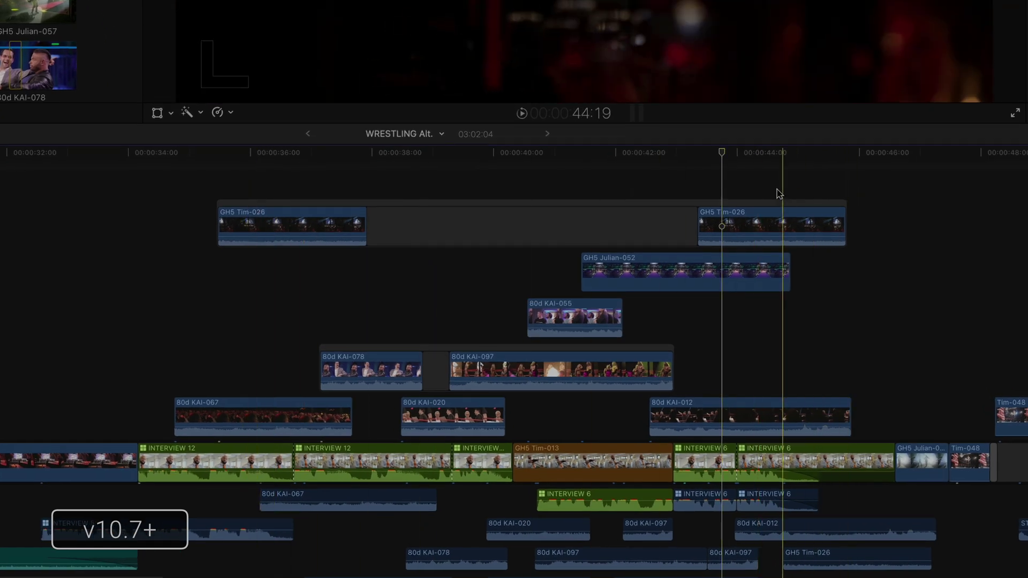
Select the stacked B-roll clips and collapse them into one connected storyline.
mouse_move(859, 193)
mouse_down()
mouse_move(559, 320)
mouse_move(233, 413)
mouse_up()
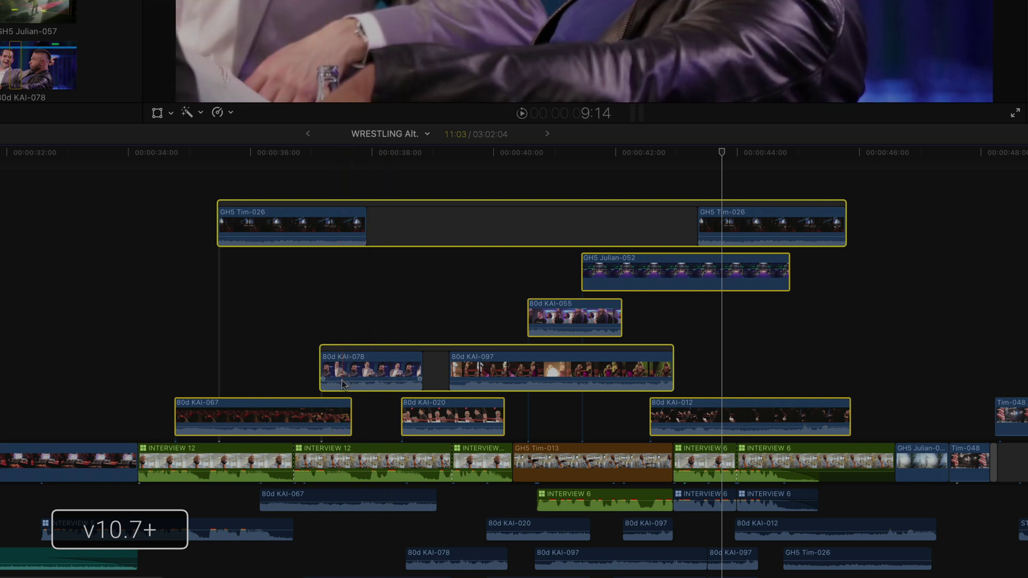
right_click(336, 407)
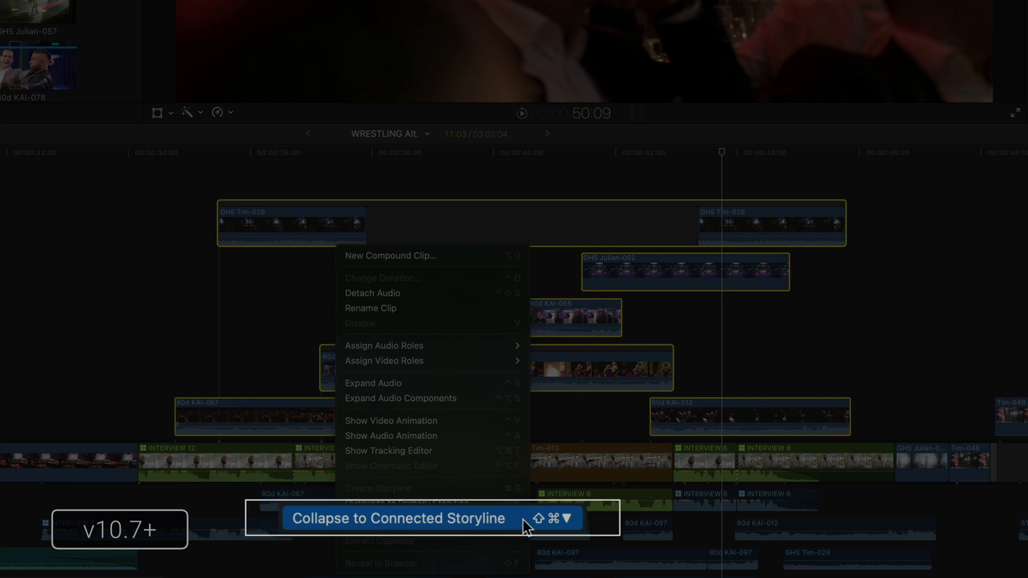
click(490, 518)
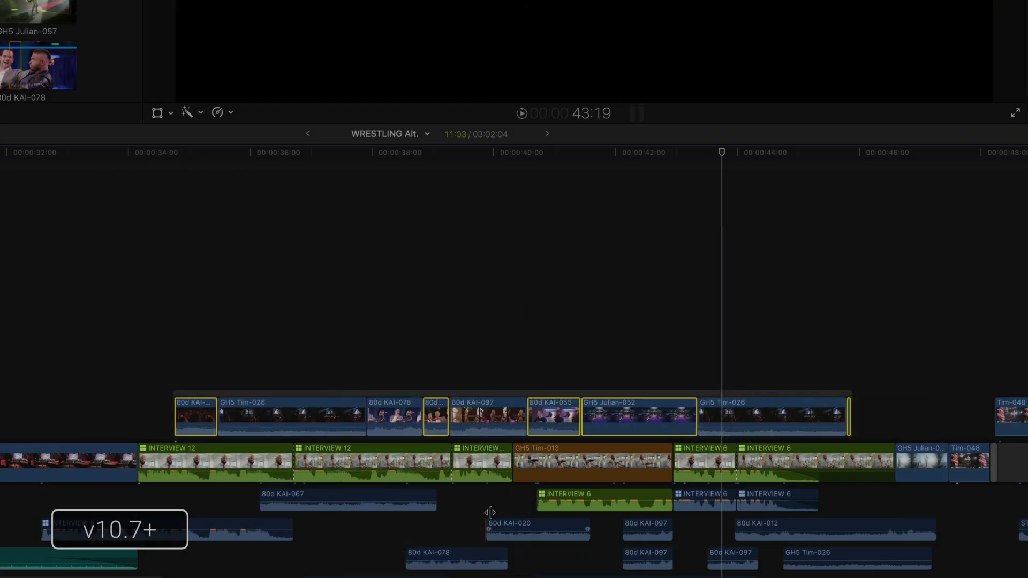
scroll(493, 346, down, 5)
click(560, 239)
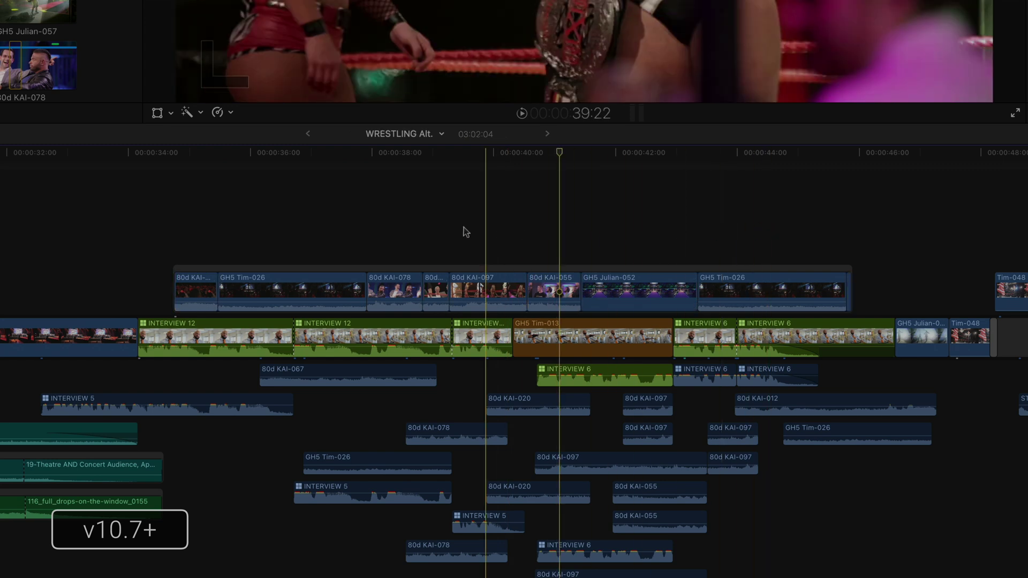
click(775, 232)
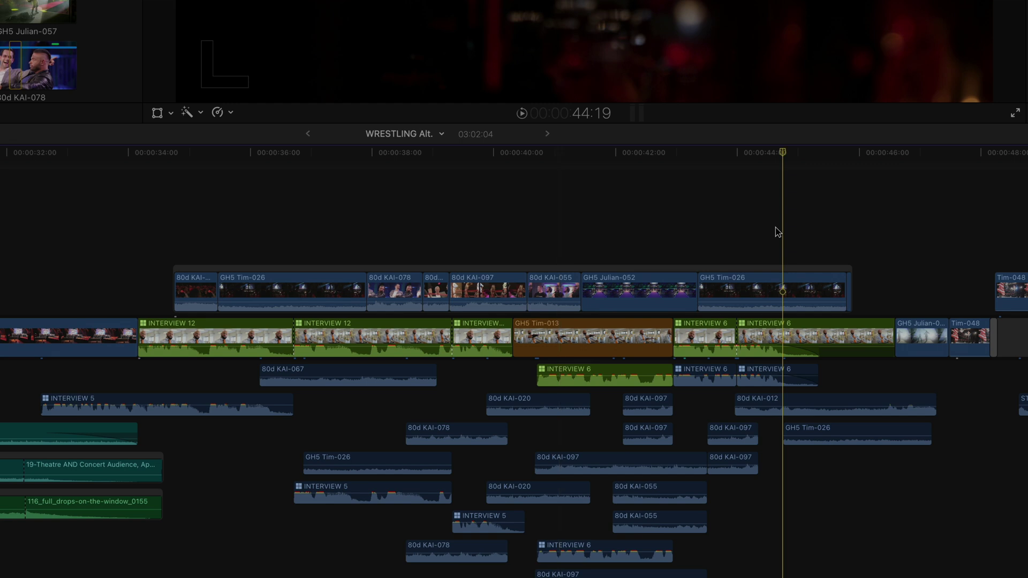
scroll(776, 231, down, 3)
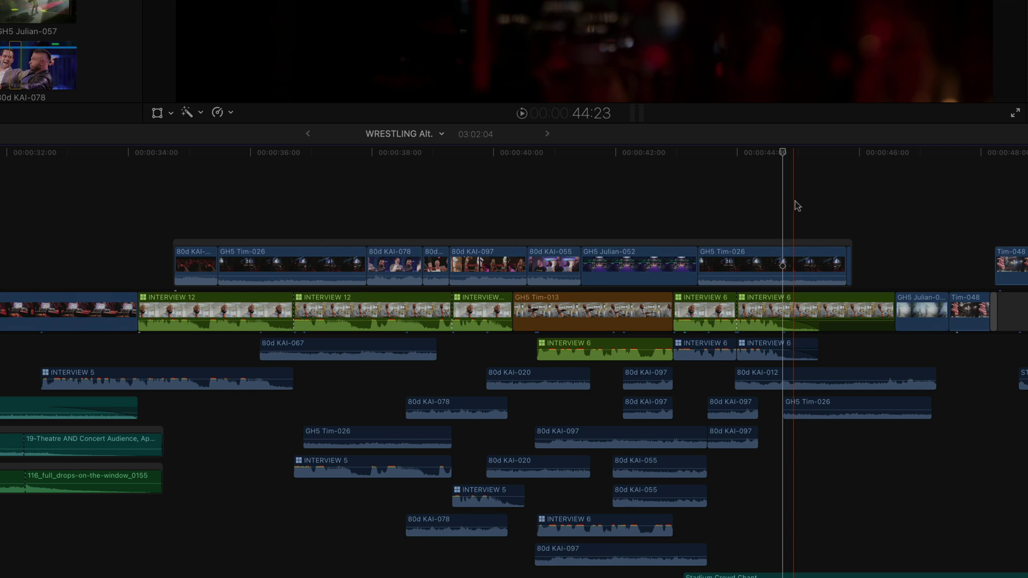
drag(869, 255, 174, 266)
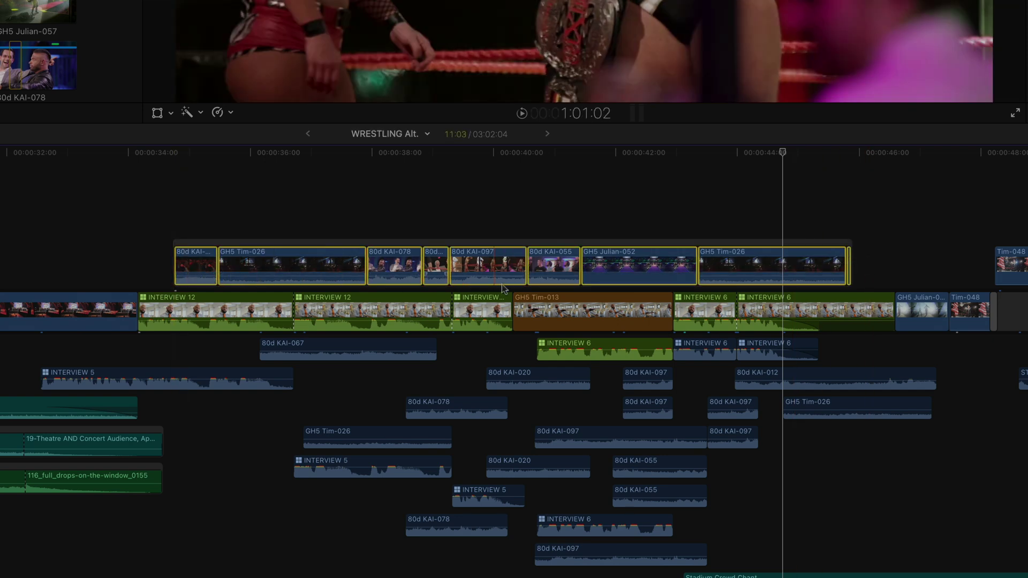
Expand the audio of the selected collapsed storyline clips.
right_click(618, 265)
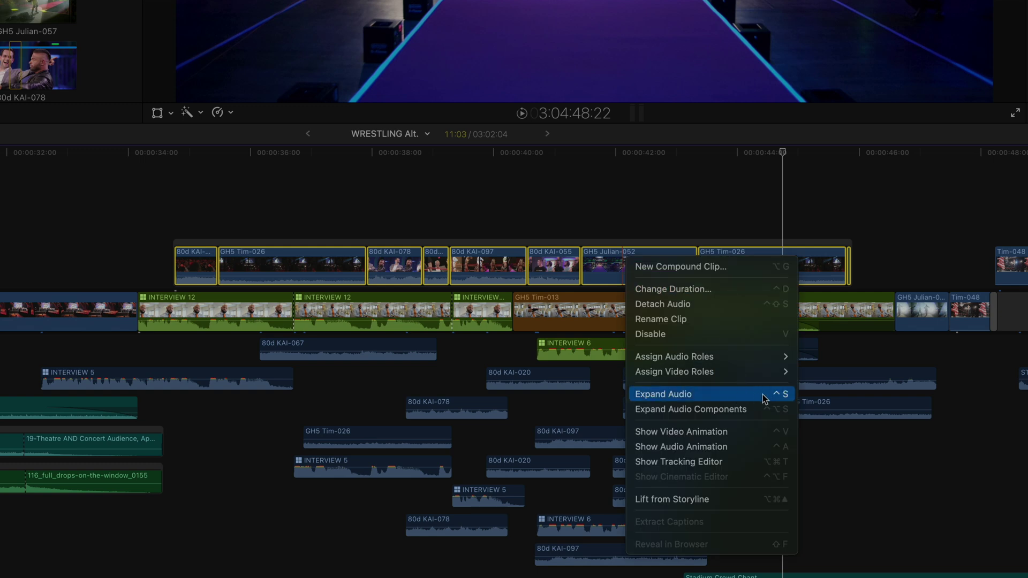
click(791, 396)
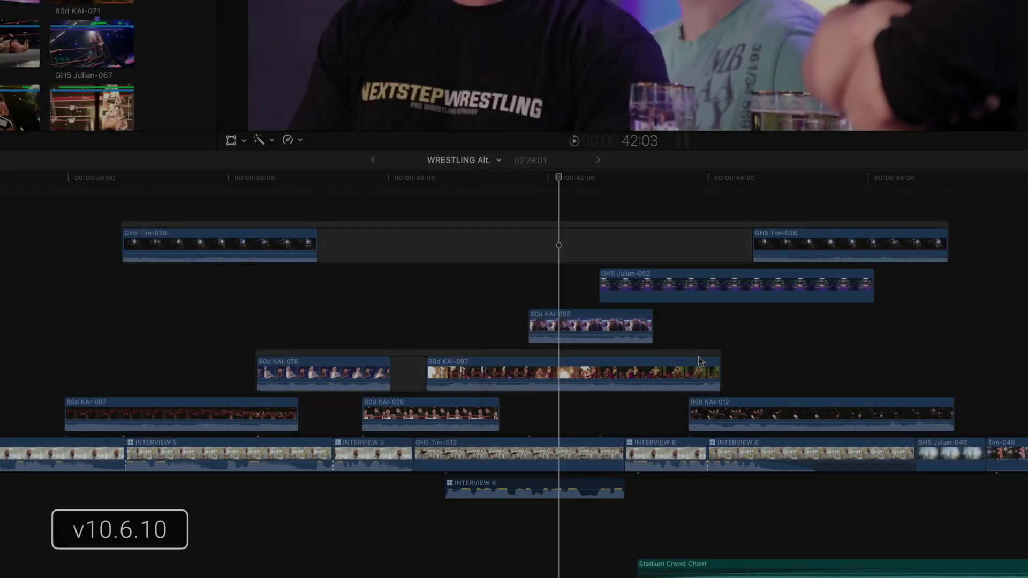
Overwrite all stacked B-roll clips into the primary storyline and select the resulting gap clip.
drag(104, 203, 936, 417)
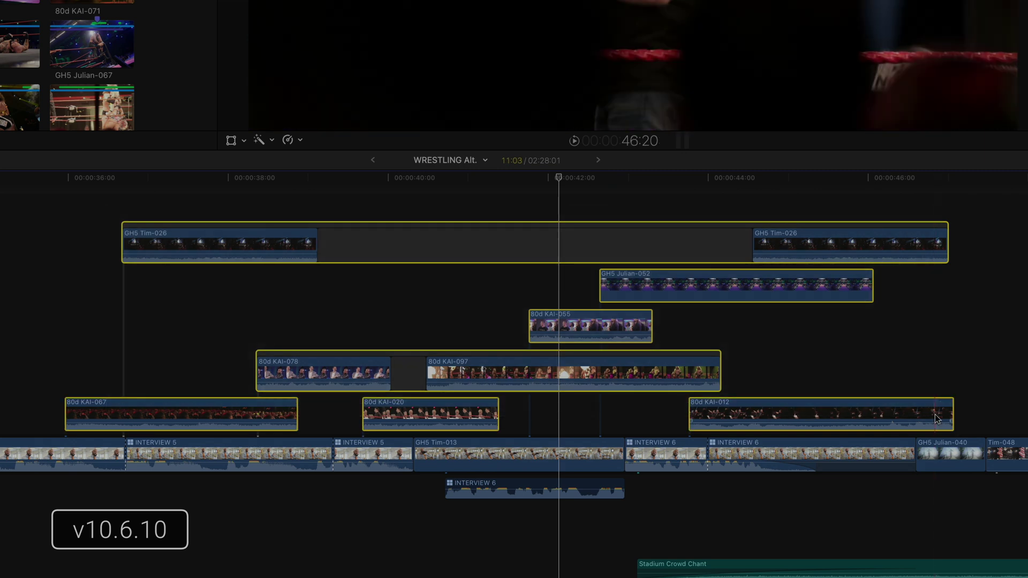
right_click(662, 284)
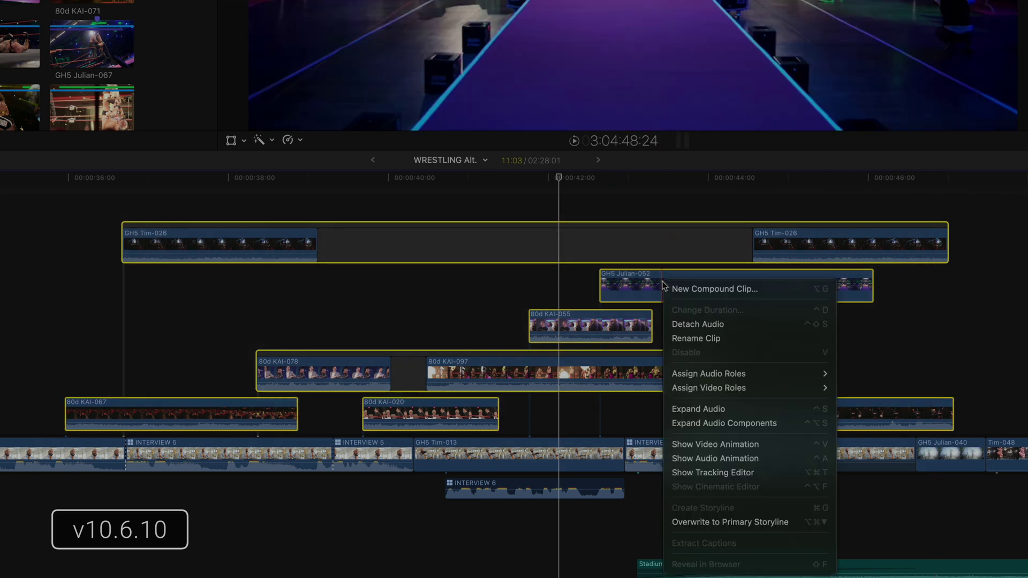
click(805, 526)
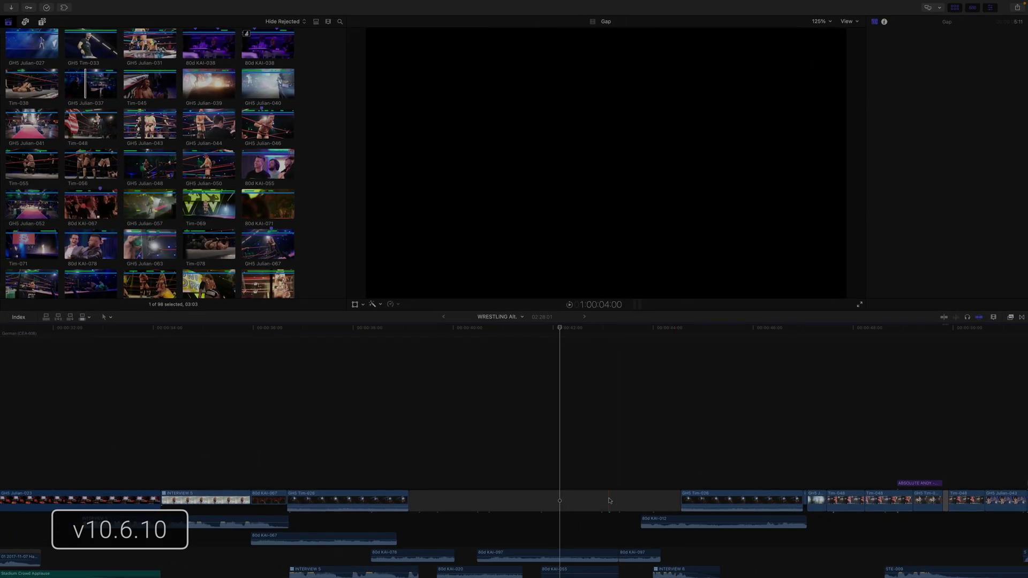
click(609, 501)
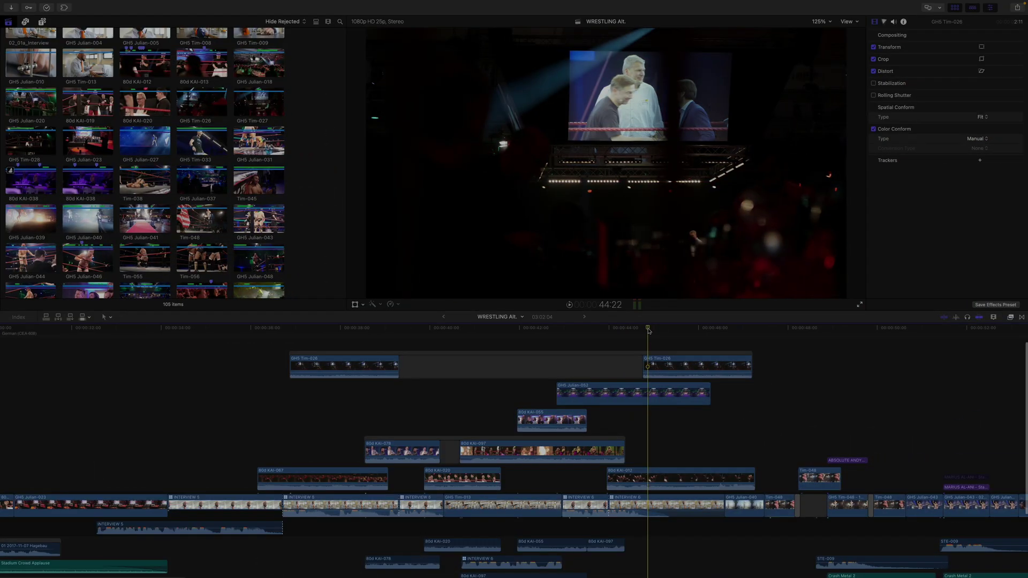
drag(648, 330, 653, 331)
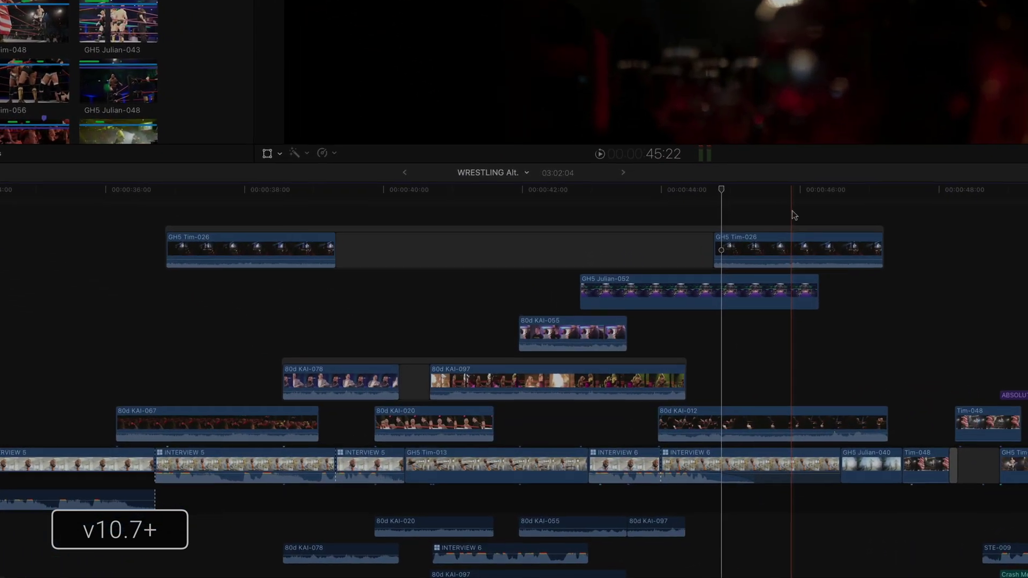
drag(801, 199, 196, 421)
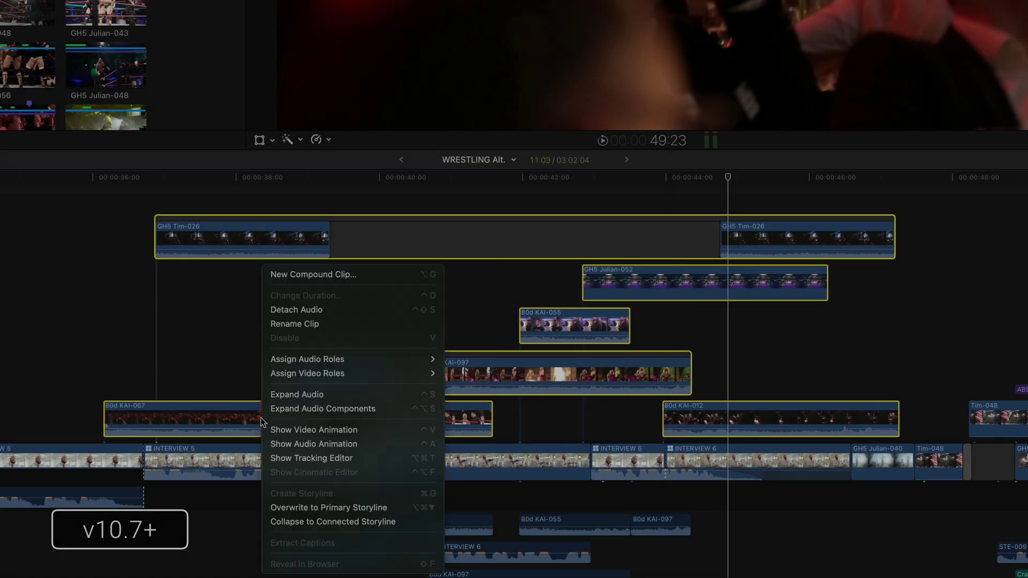
click(406, 508)
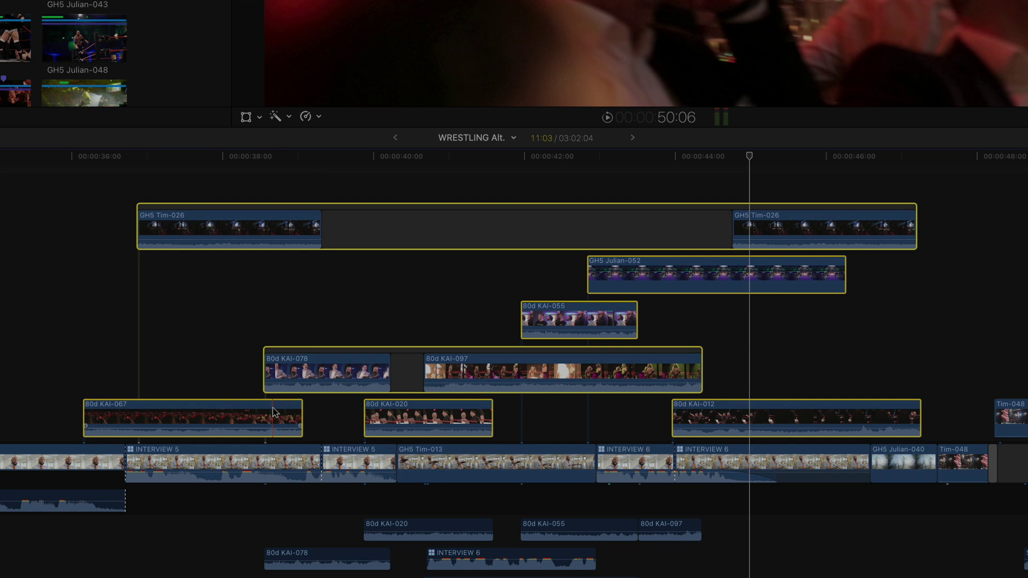
right_click(272, 412)
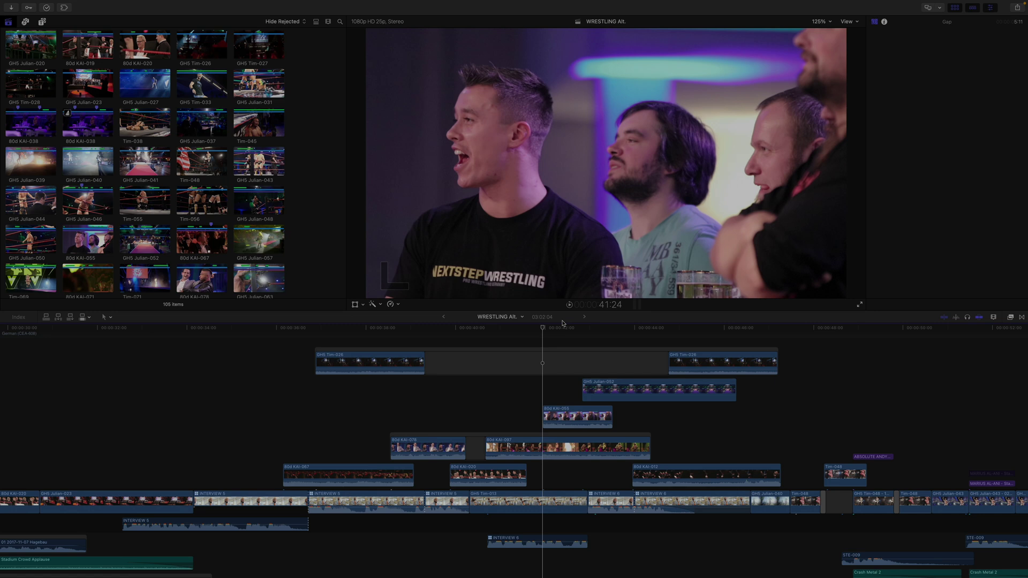
Assign Collapse to Connected Storyline to the F7 key in the Command Editor.
key(alt+super+k)
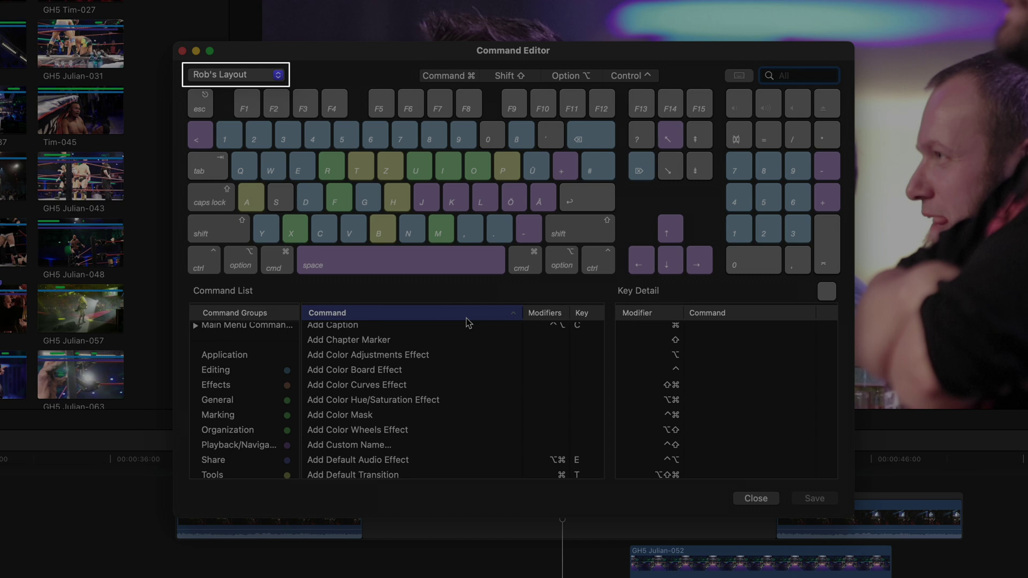
text(coll)
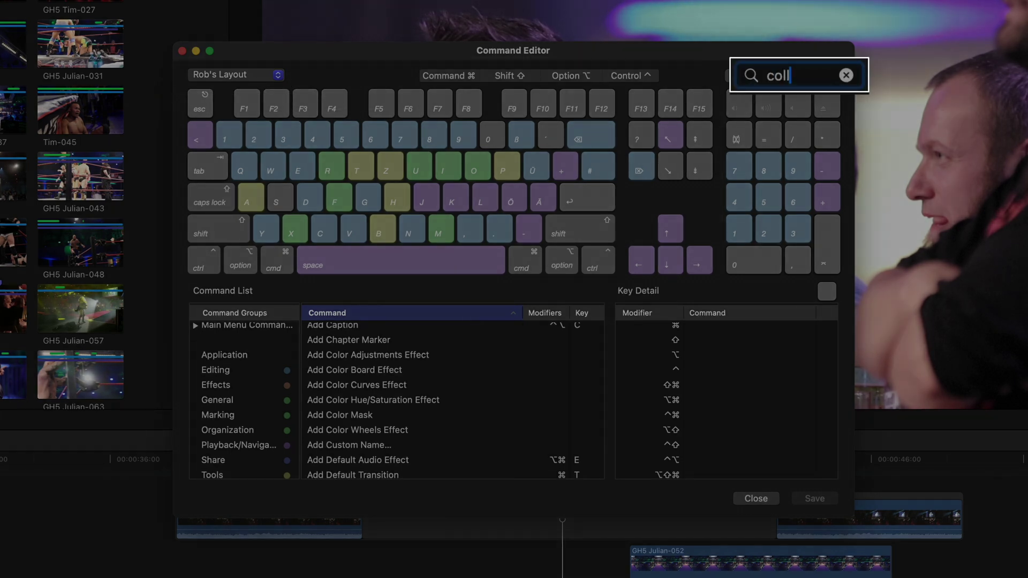
text(apse)
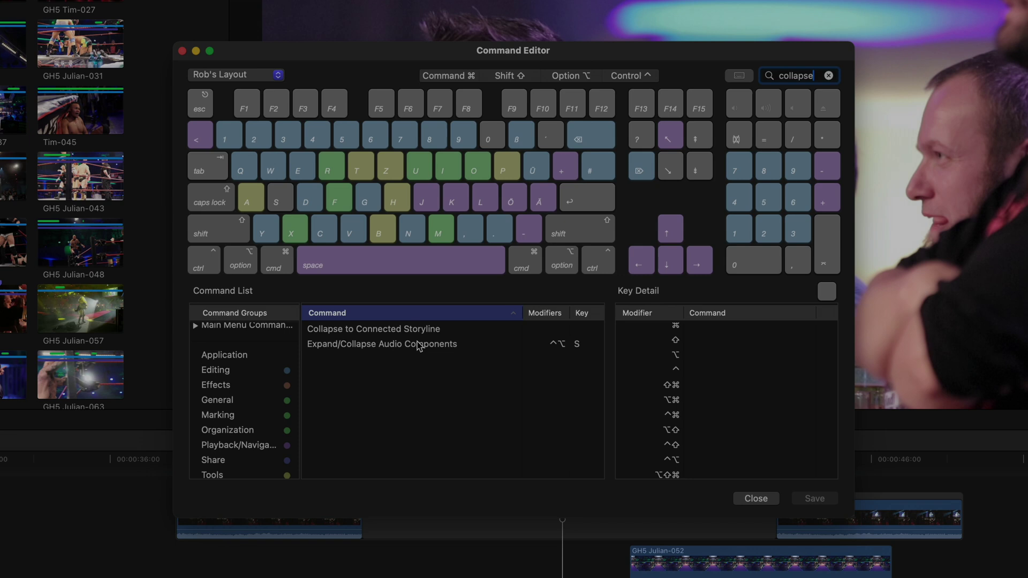
click(421, 332)
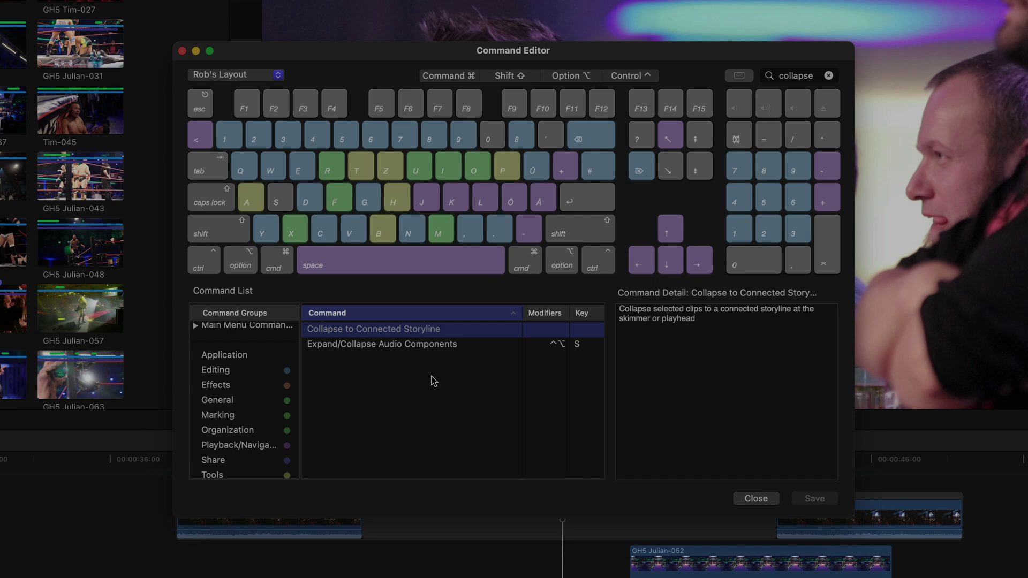
drag(431, 330, 438, 108)
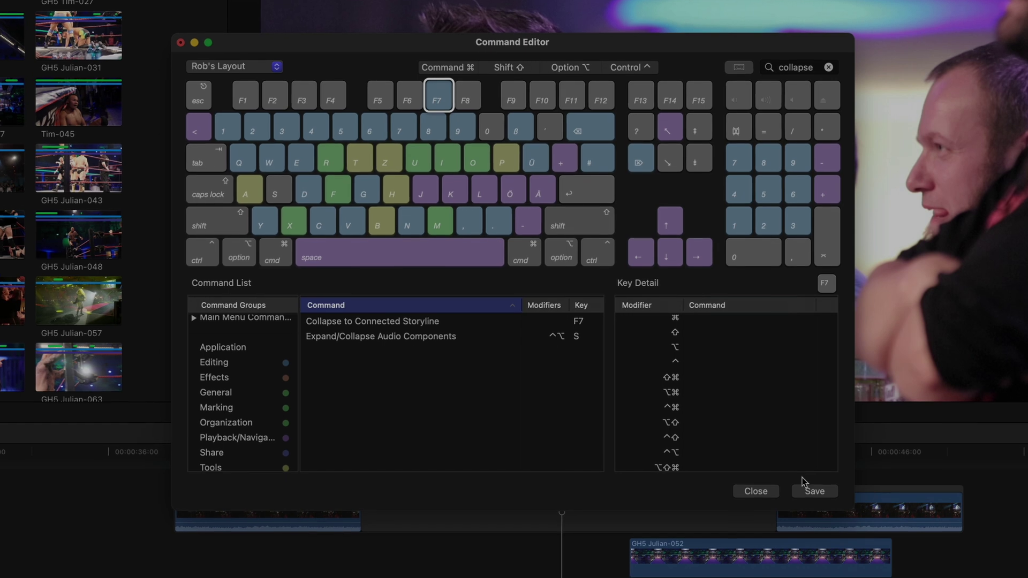
click(814, 498)
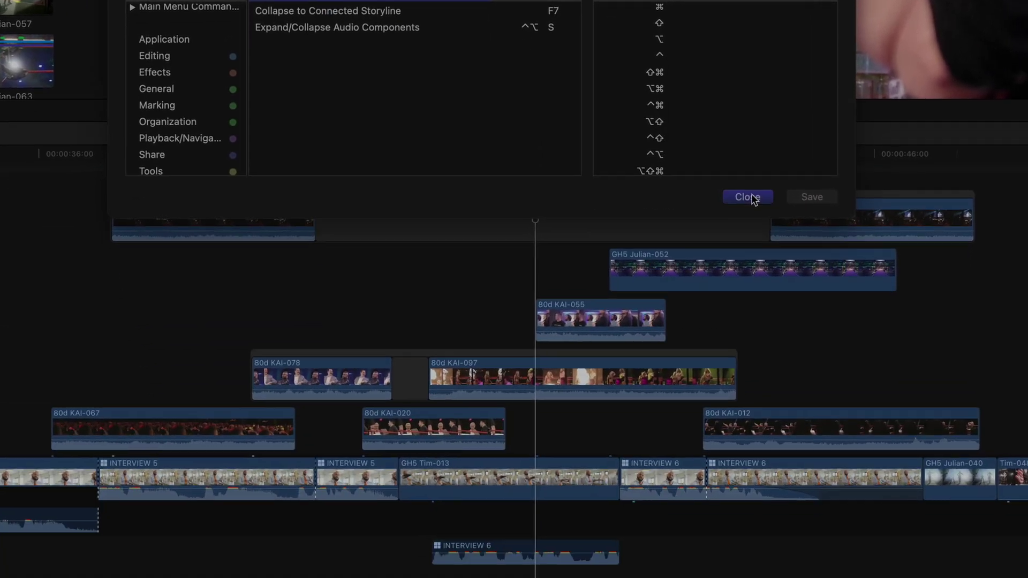
Collapse the selected stacked B-roll clips into one connected storyline with F7, then reopen the Command Editor.
click(756, 498)
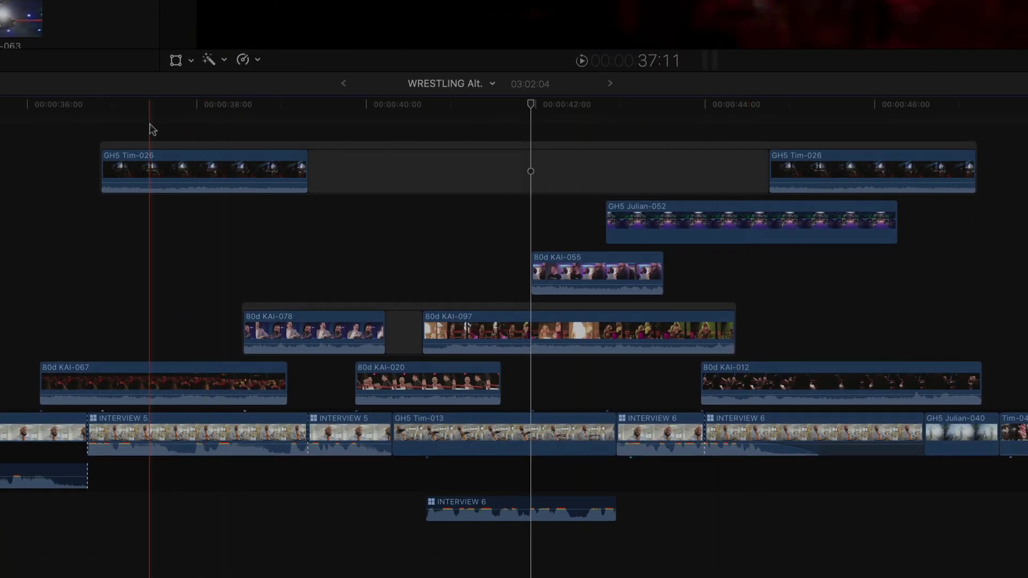
drag(150, 126, 763, 389)
key(F7)
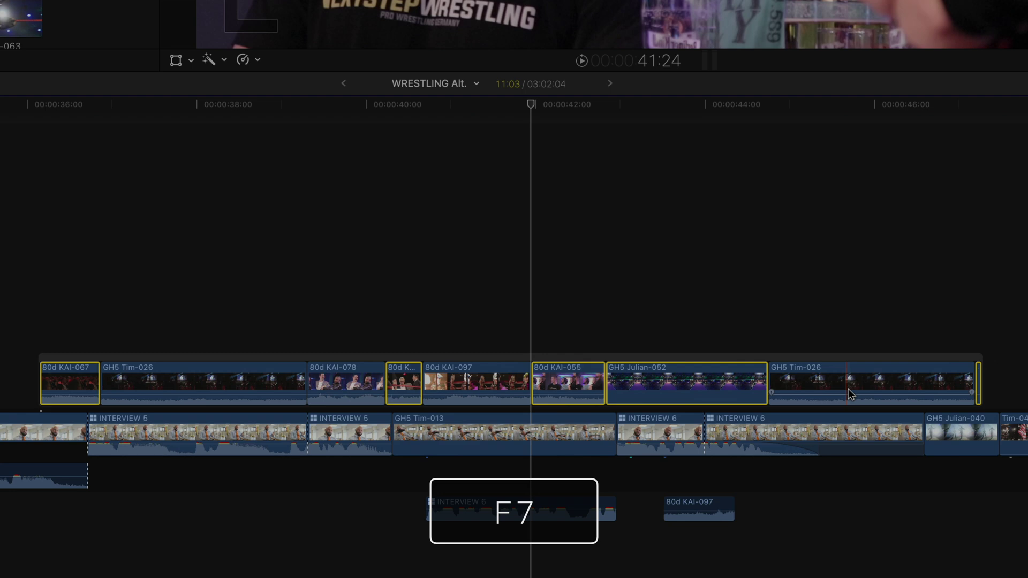
click(733, 304)
scroll(733, 304, down, 3)
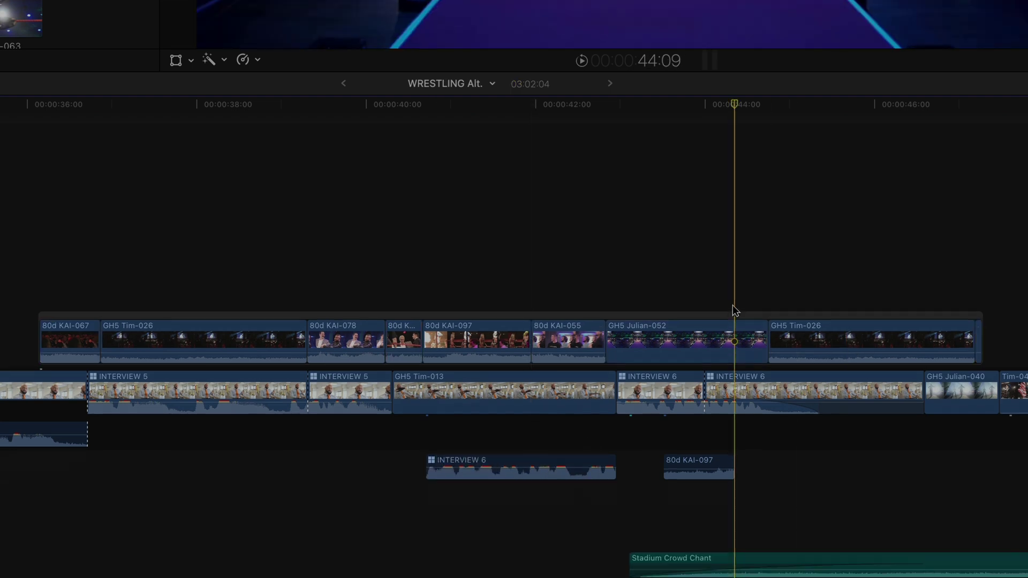
scroll(733, 310, down, 2)
key(alt+super+k)
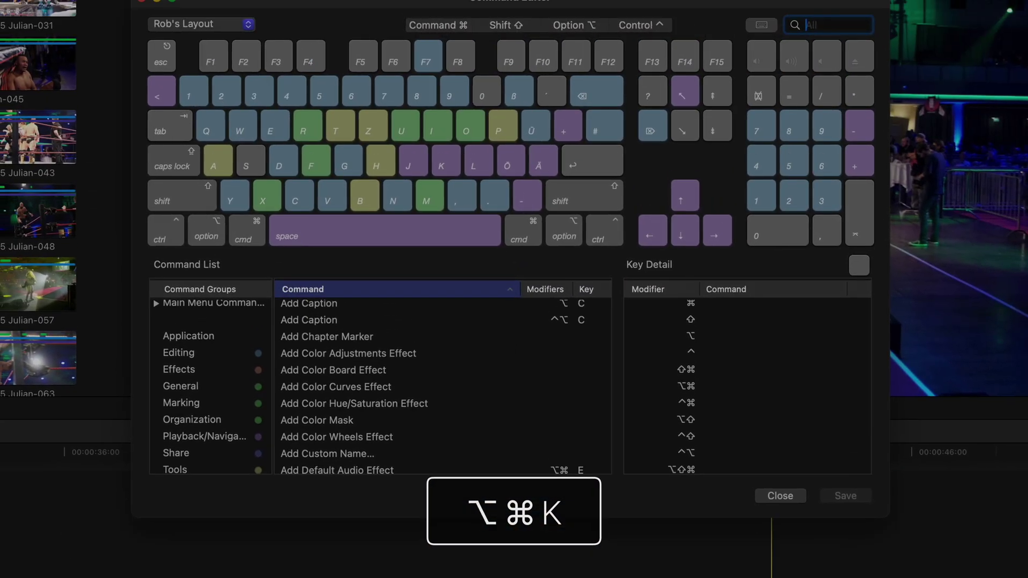
text(scrol)
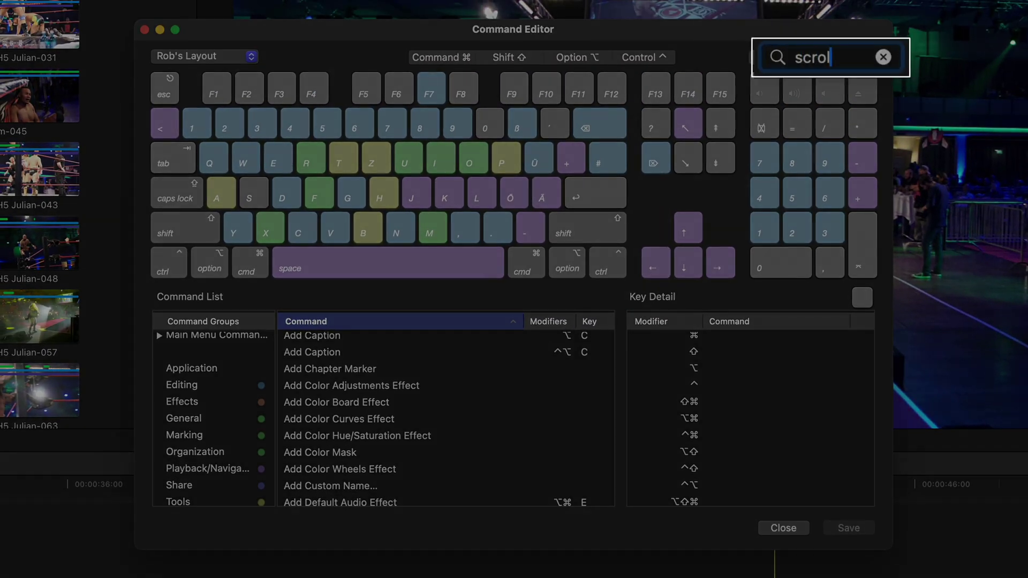
text(ling)
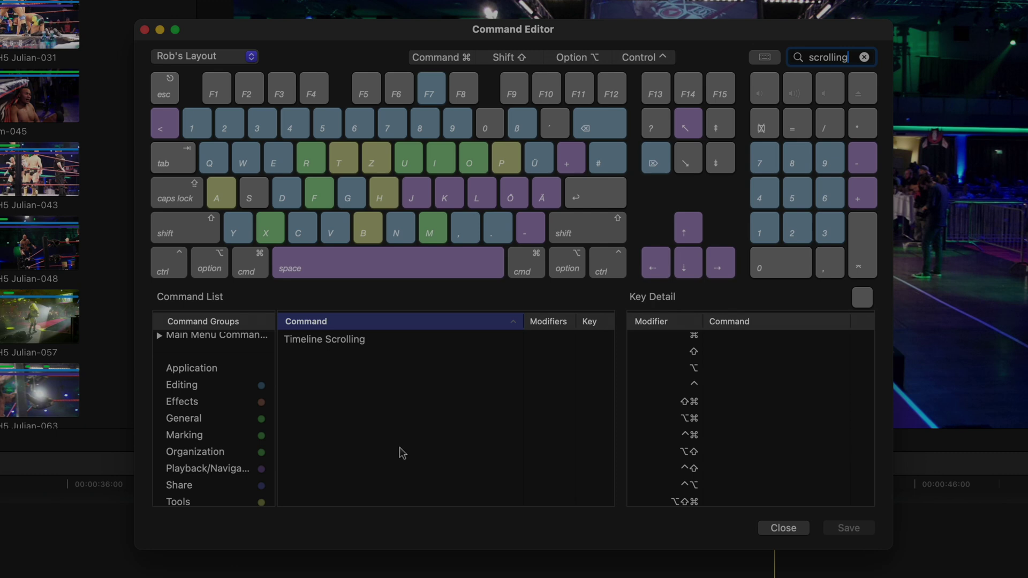
Assign Timeline Scrolling to the F8 key in the Command Editor.
click(372, 340)
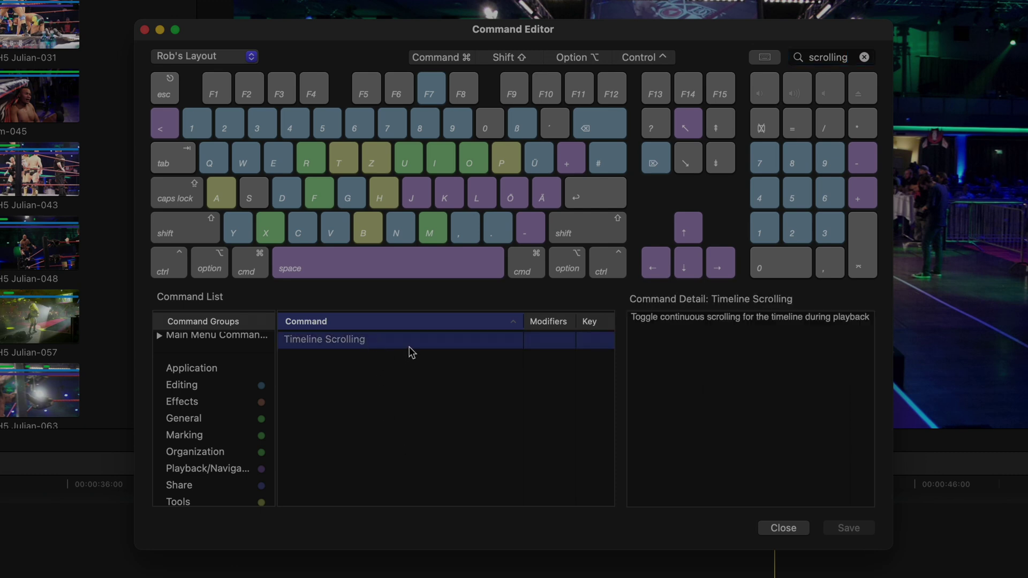
drag(409, 352, 459, 90)
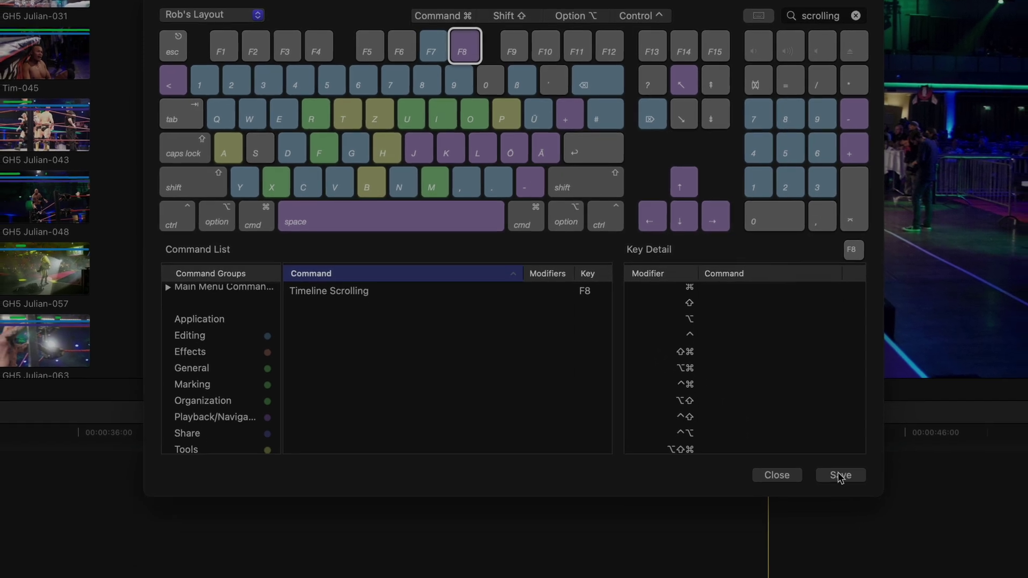
Save the shortcut layout and play the edit from about 40 seconds.
click(848, 527)
click(783, 527)
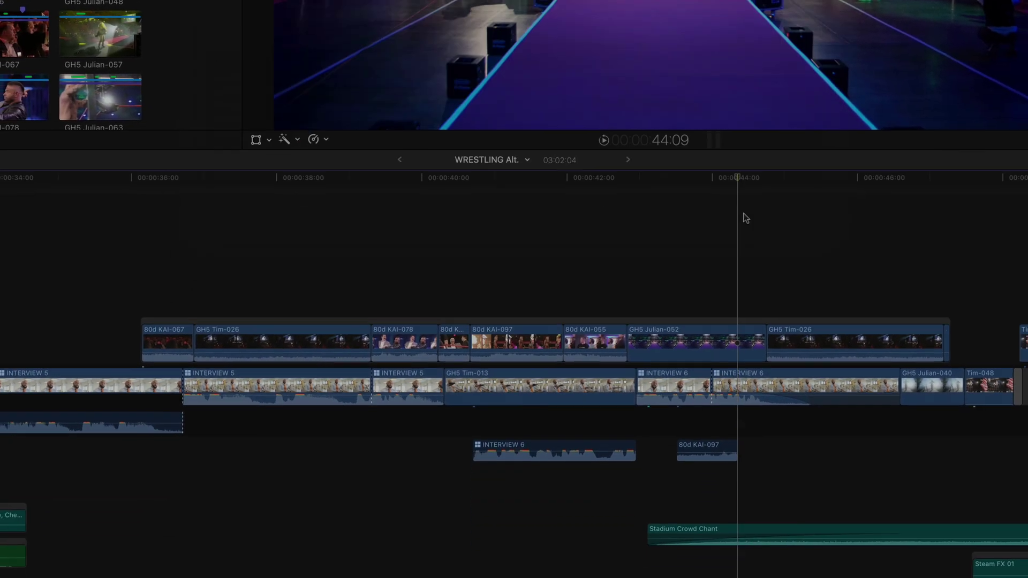
drag(744, 218, 427, 222)
key(space)
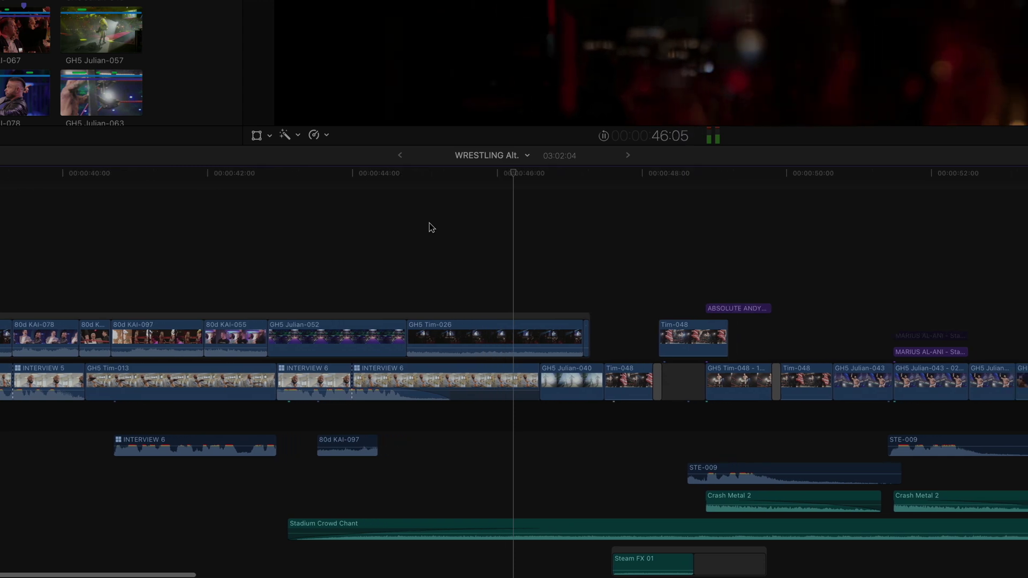
Toggle Timeline Scrolling off, on and off again with F8 during playback.
key(F8)
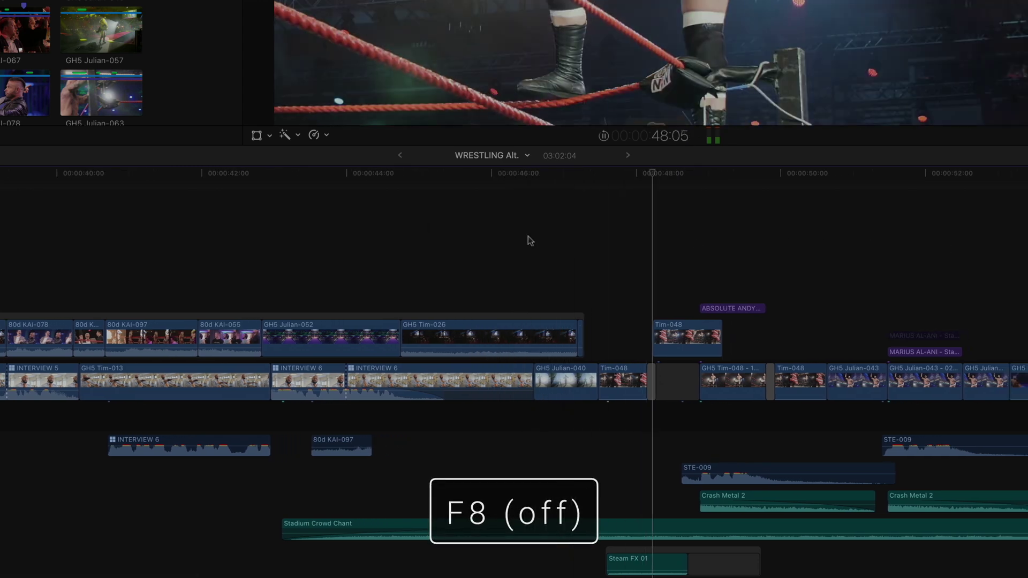
key(F8)
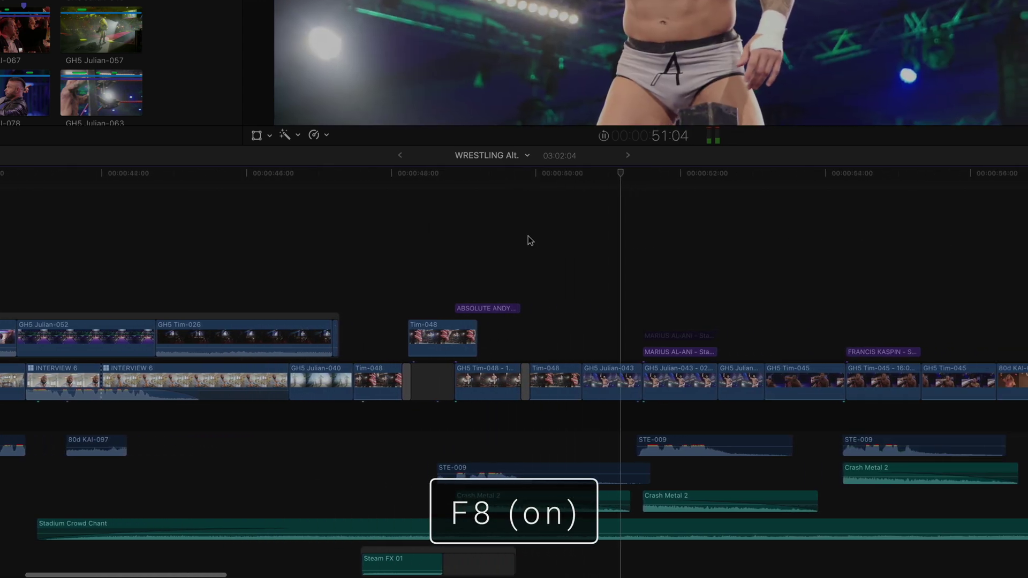
key(F8)
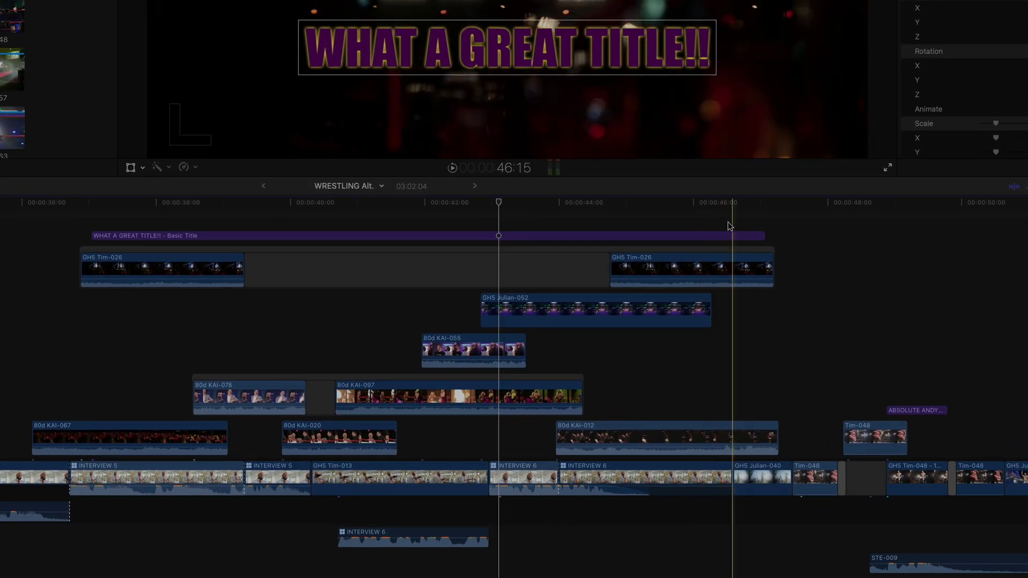
Collapse the WHAT A GREAT TITLE!! title and stacked B-roll clips via Collapse to Connected Storyline.
click(728, 236)
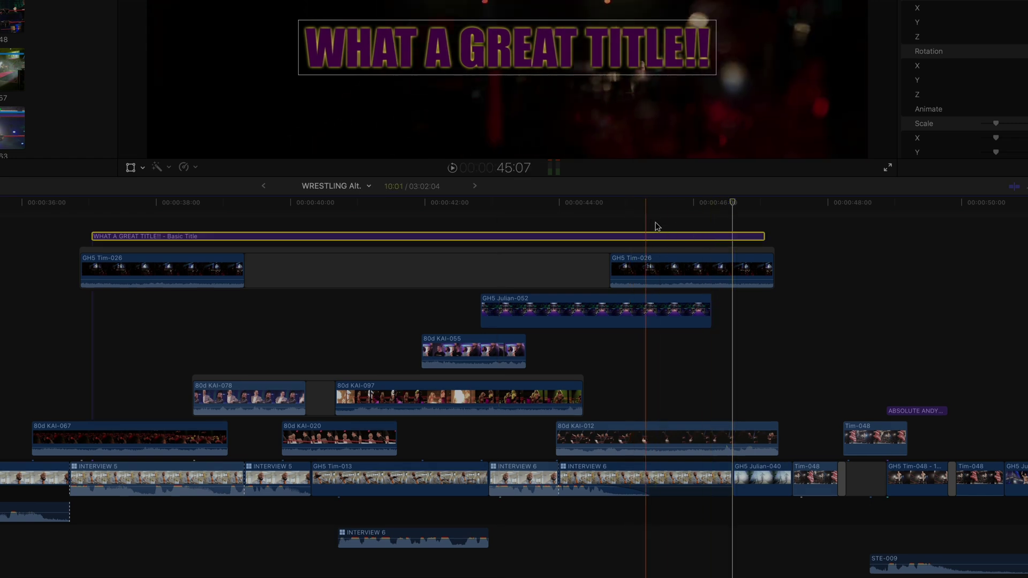
drag(724, 222, 119, 432)
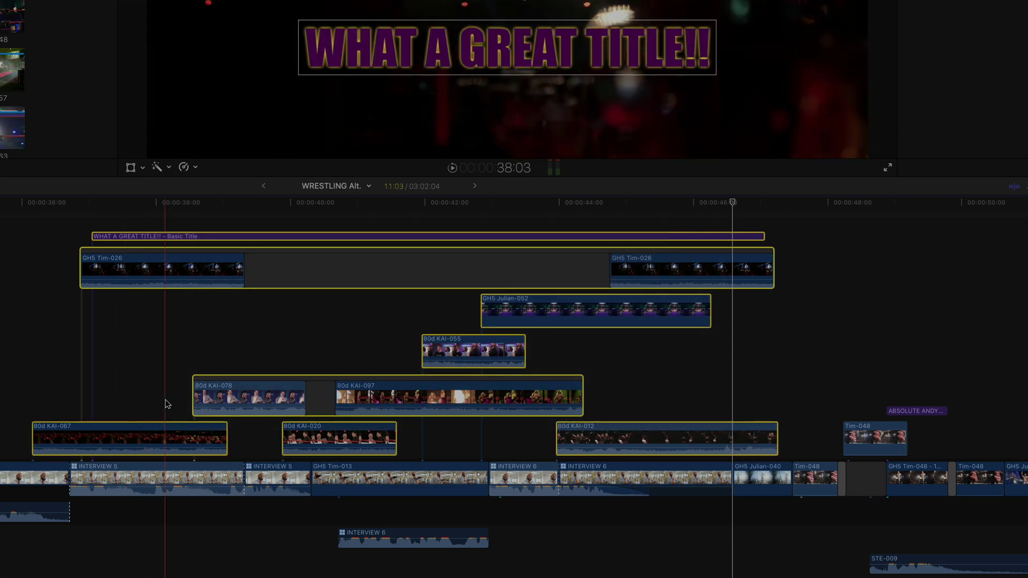
right_click(166, 417)
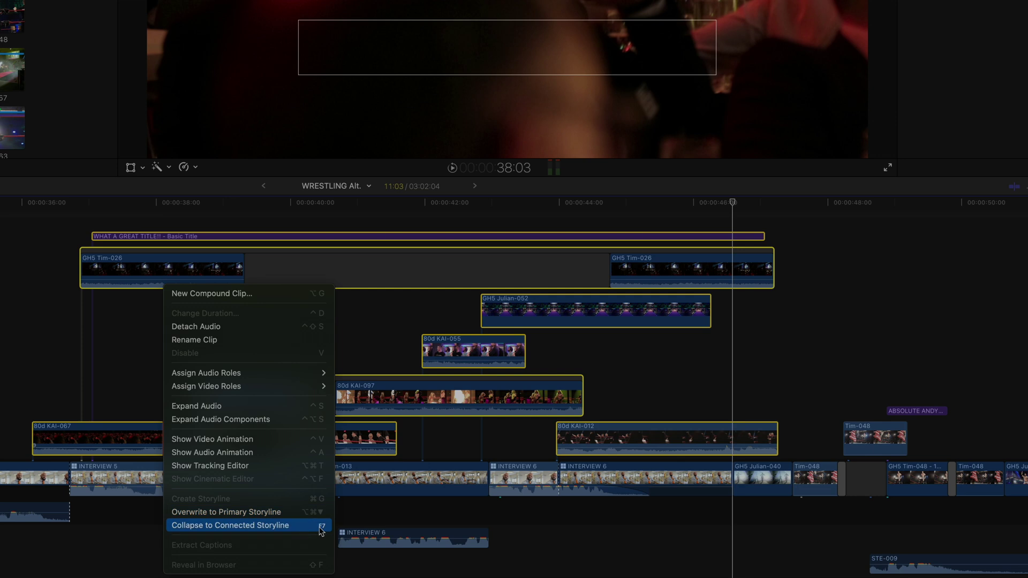
click(315, 527)
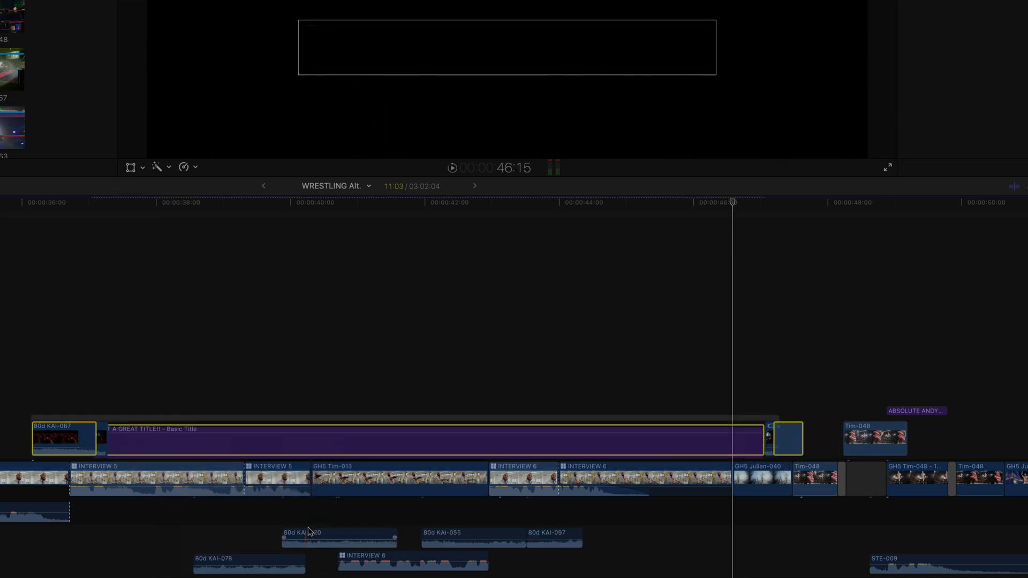
click(319, 404)
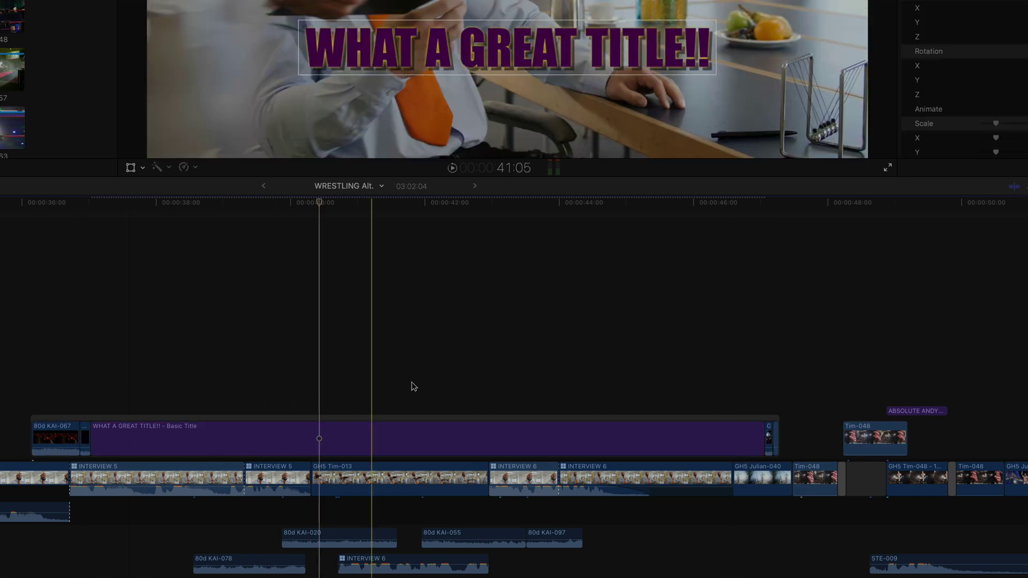